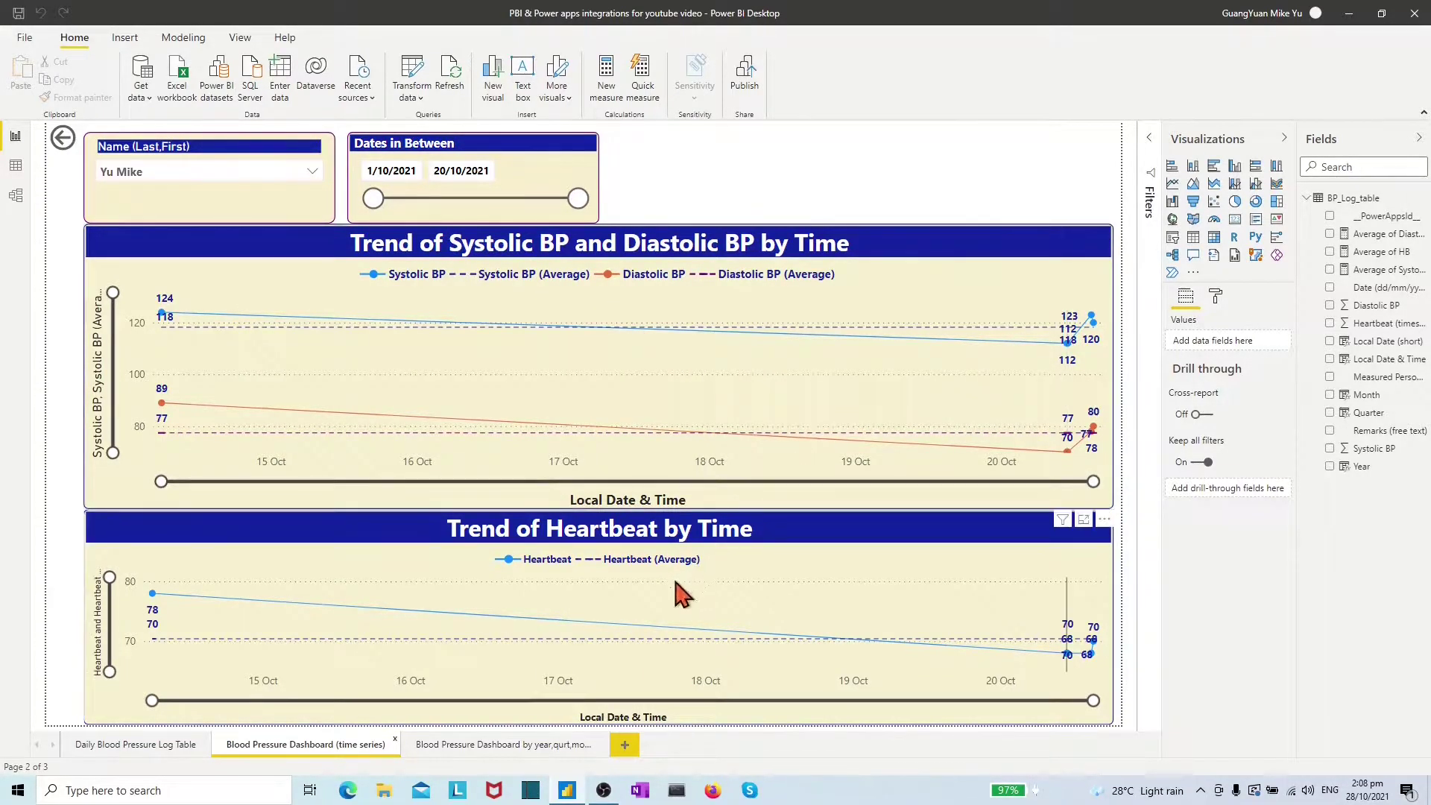
Step: Review the report's pages and publish it to the Power BI Report Developments workspace, replacing the existing dataset
click(521, 746)
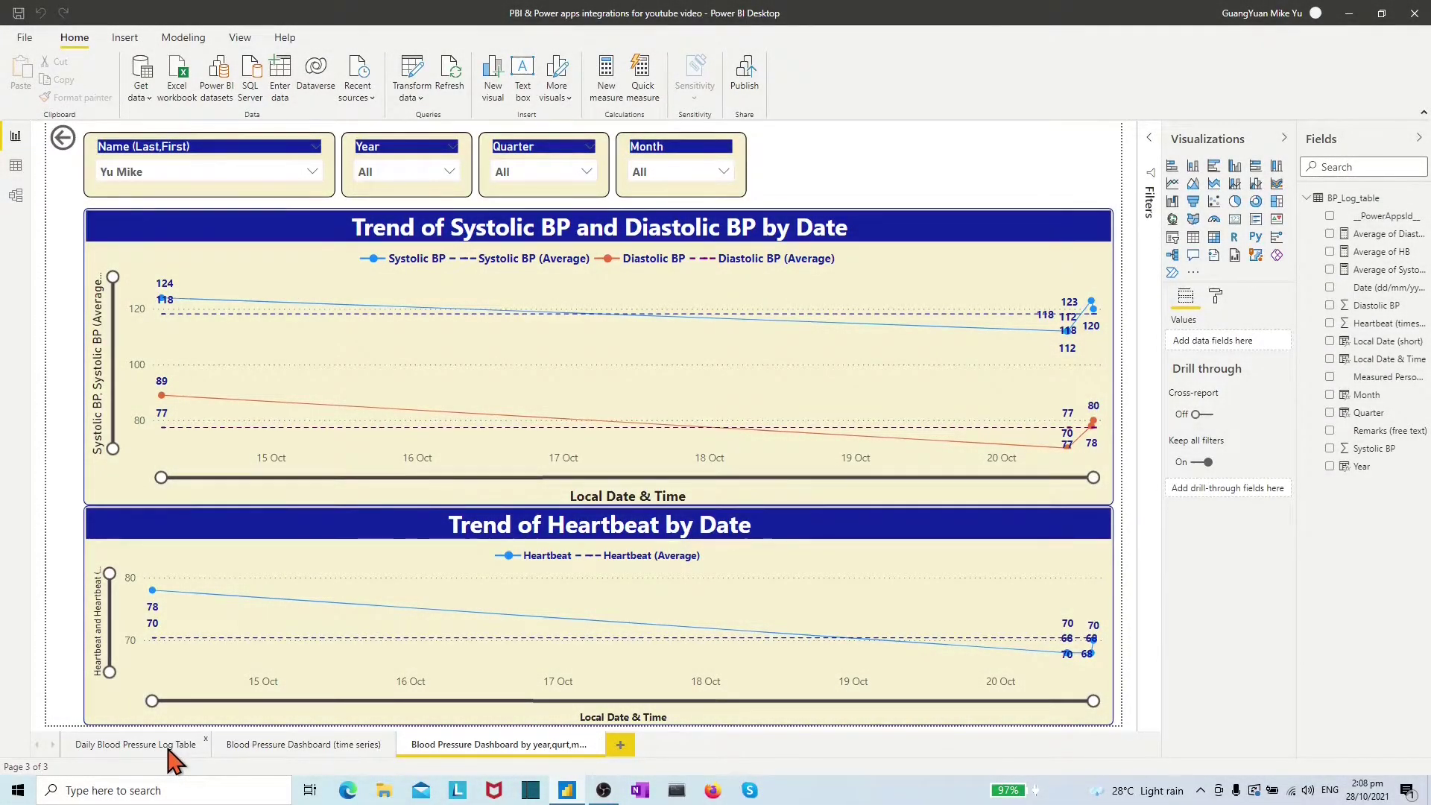
click(168, 747)
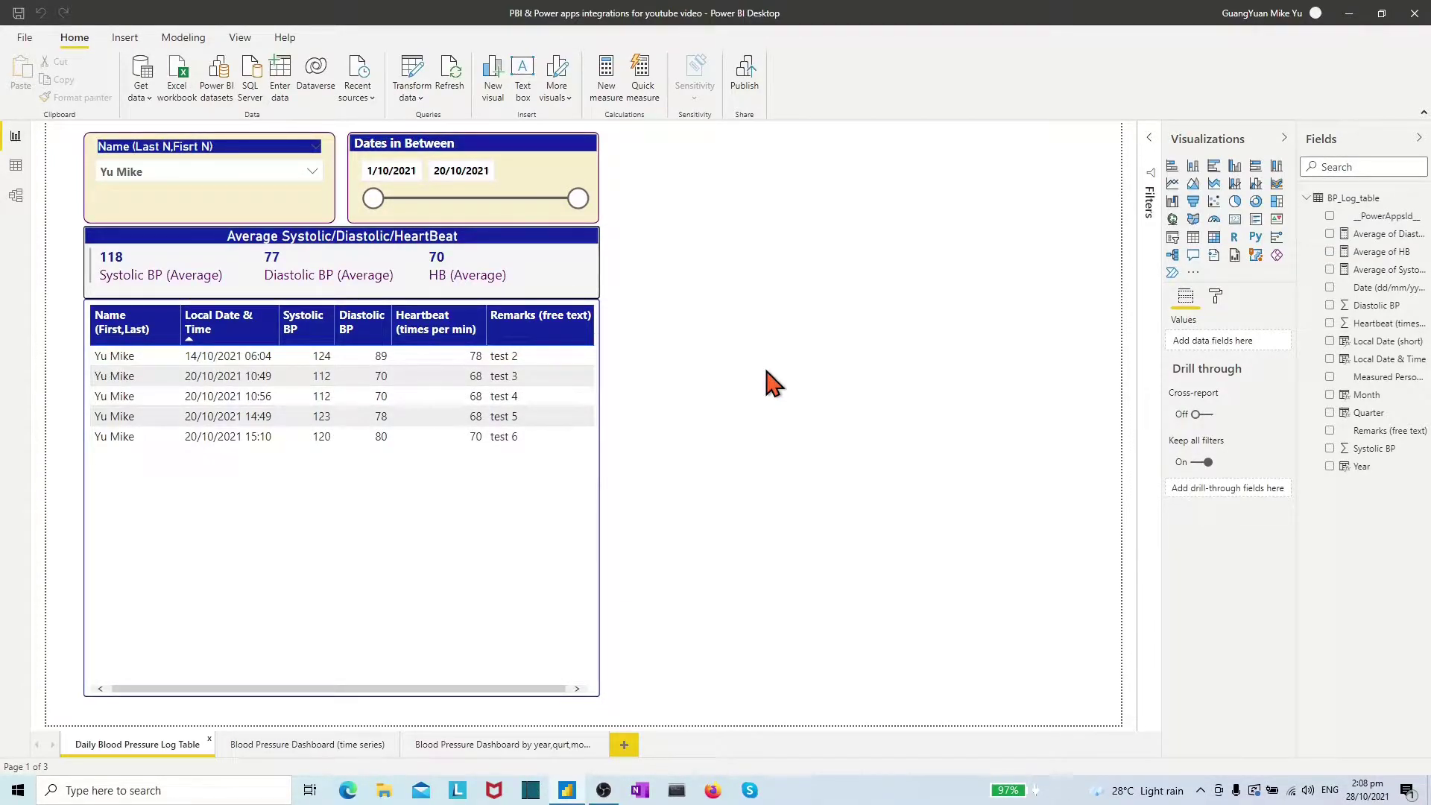
click(749, 84)
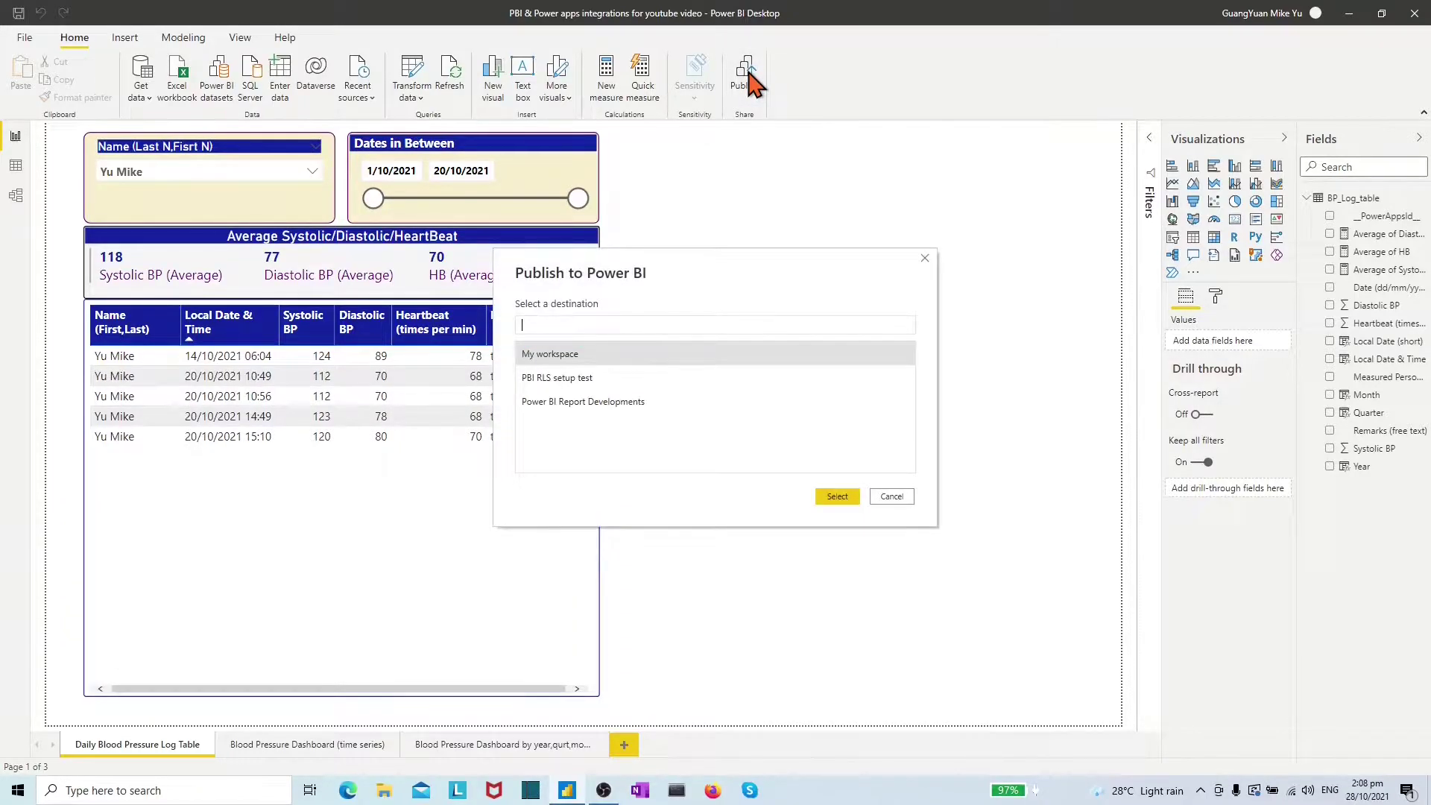
click(621, 409)
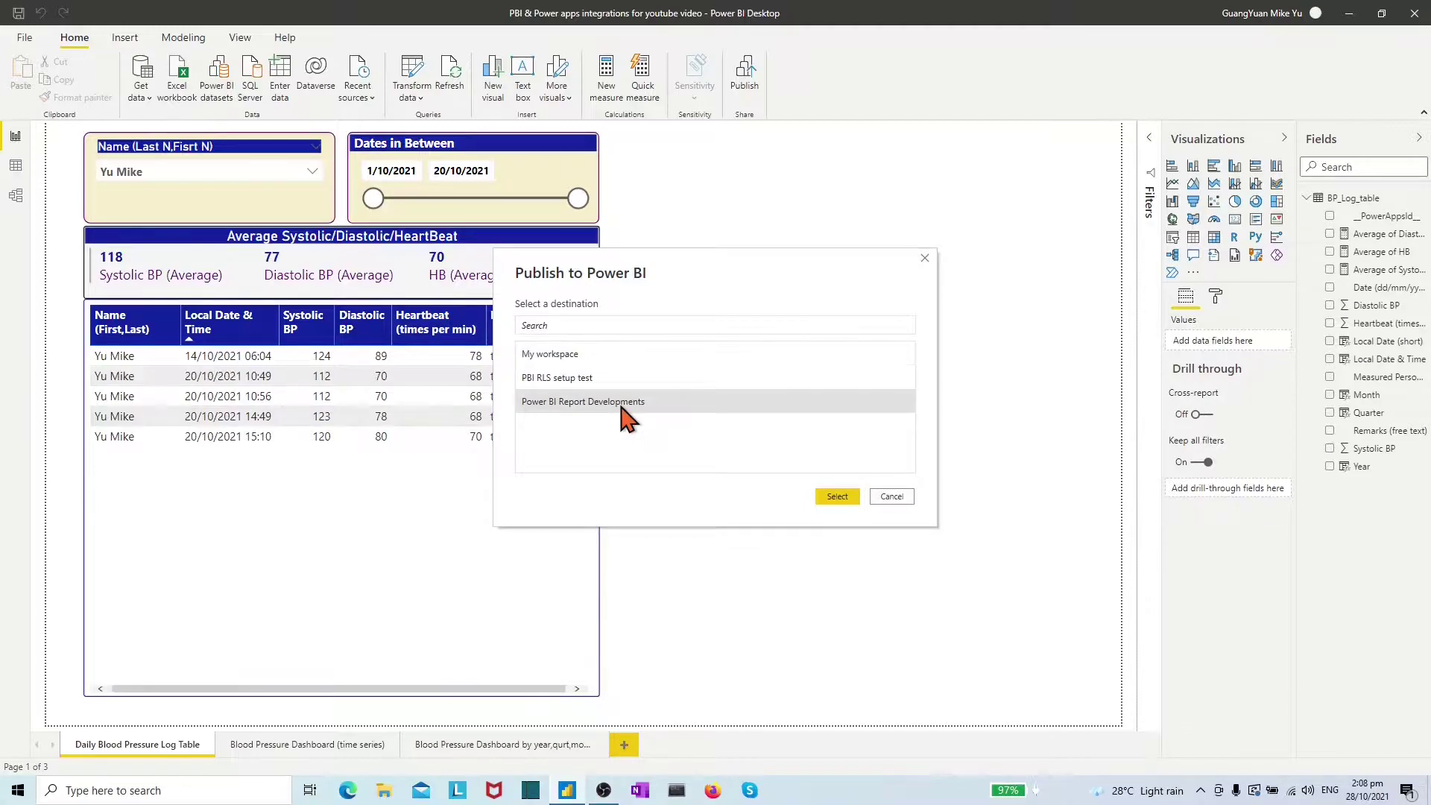
click(835, 495)
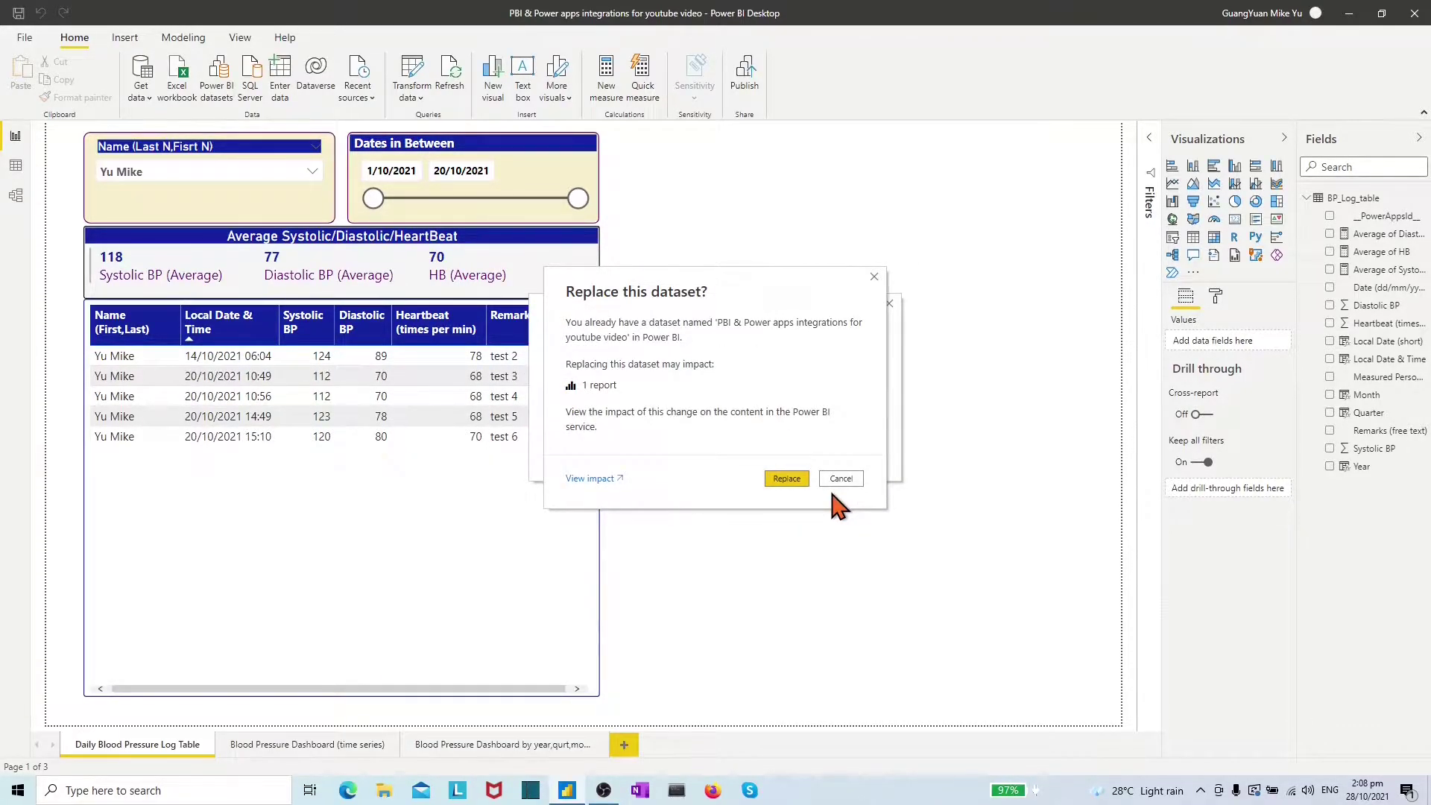
click(789, 479)
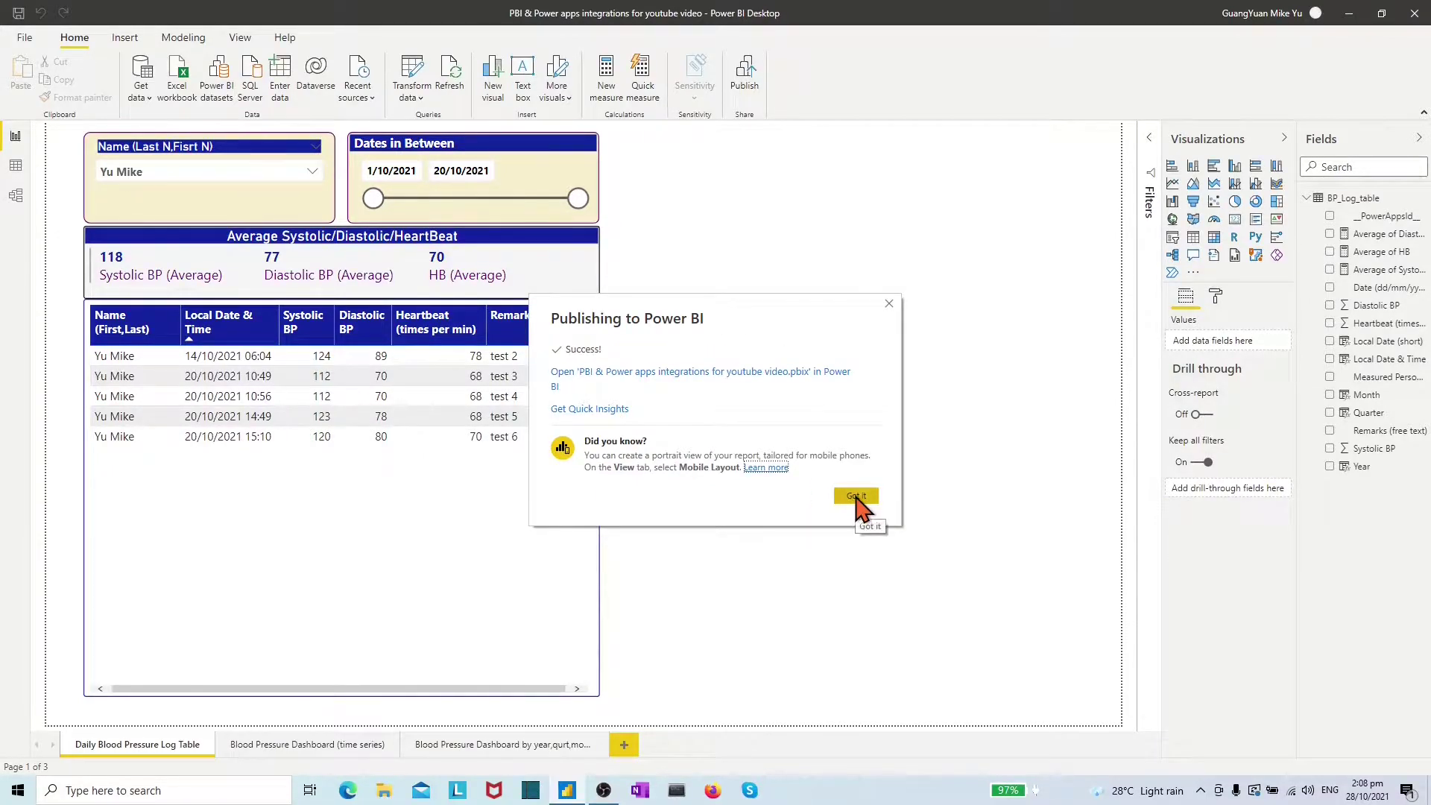
Step: Open the published report in the Power BI service and look through its log table and dashboard pages
click(779, 386)
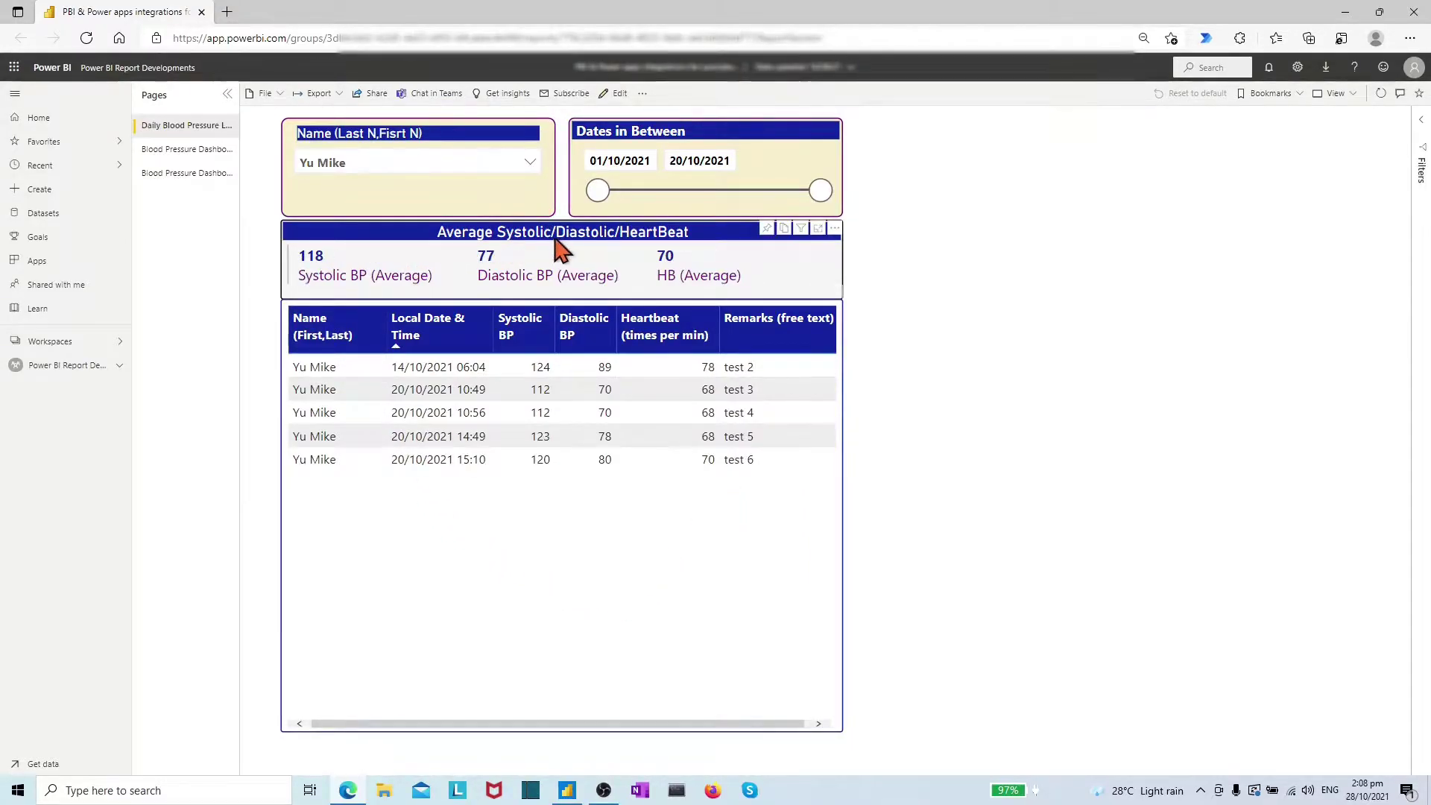
click(220, 150)
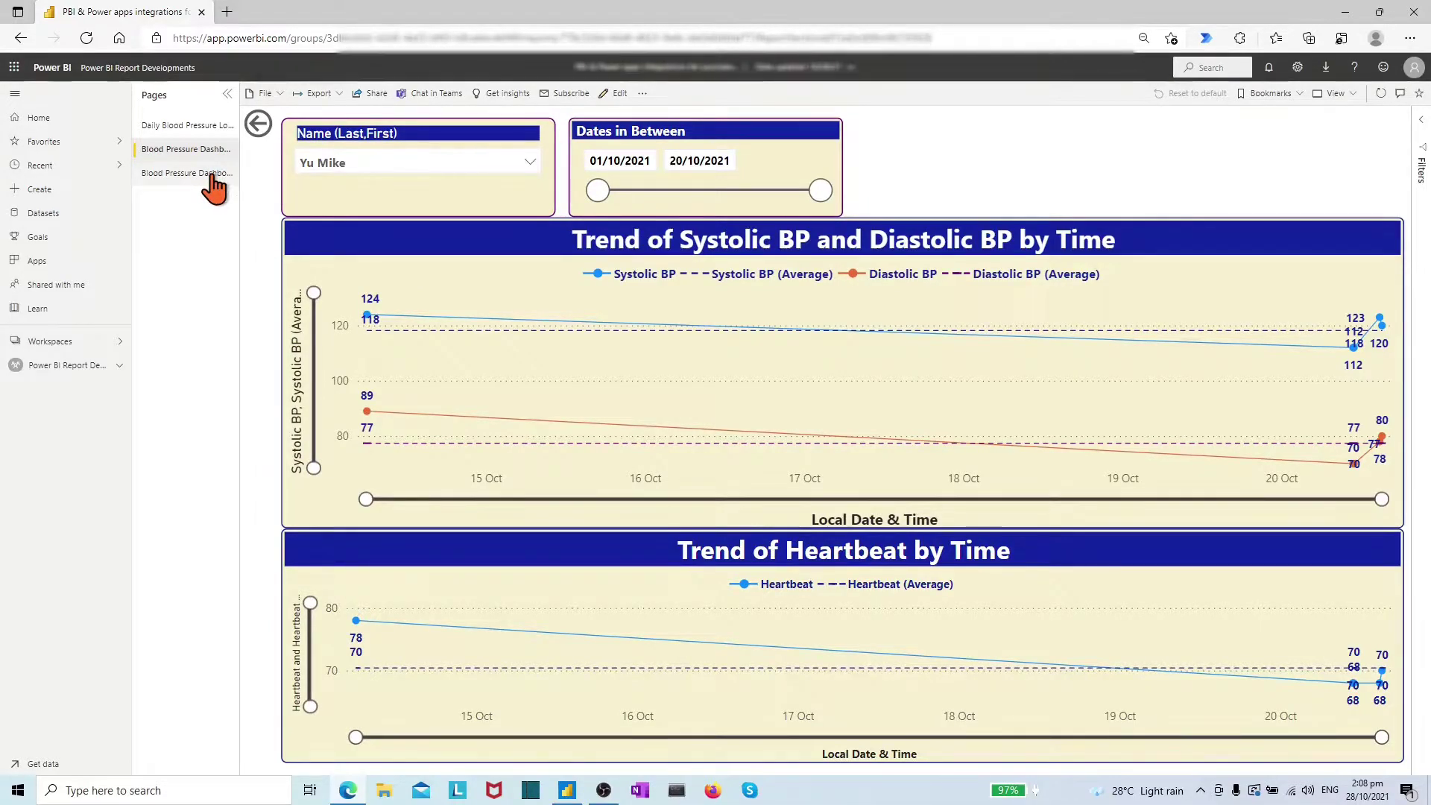
click(212, 174)
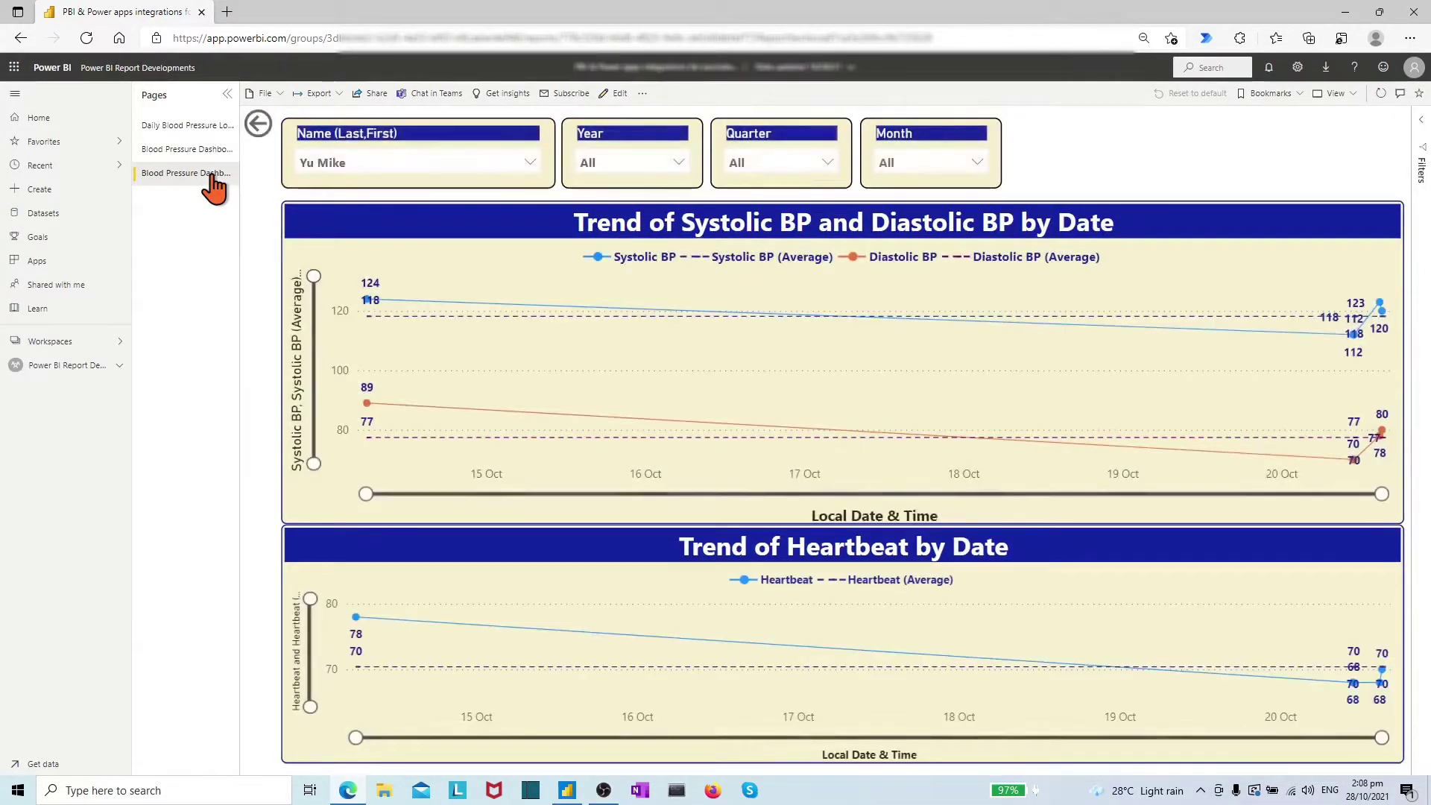
click(209, 128)
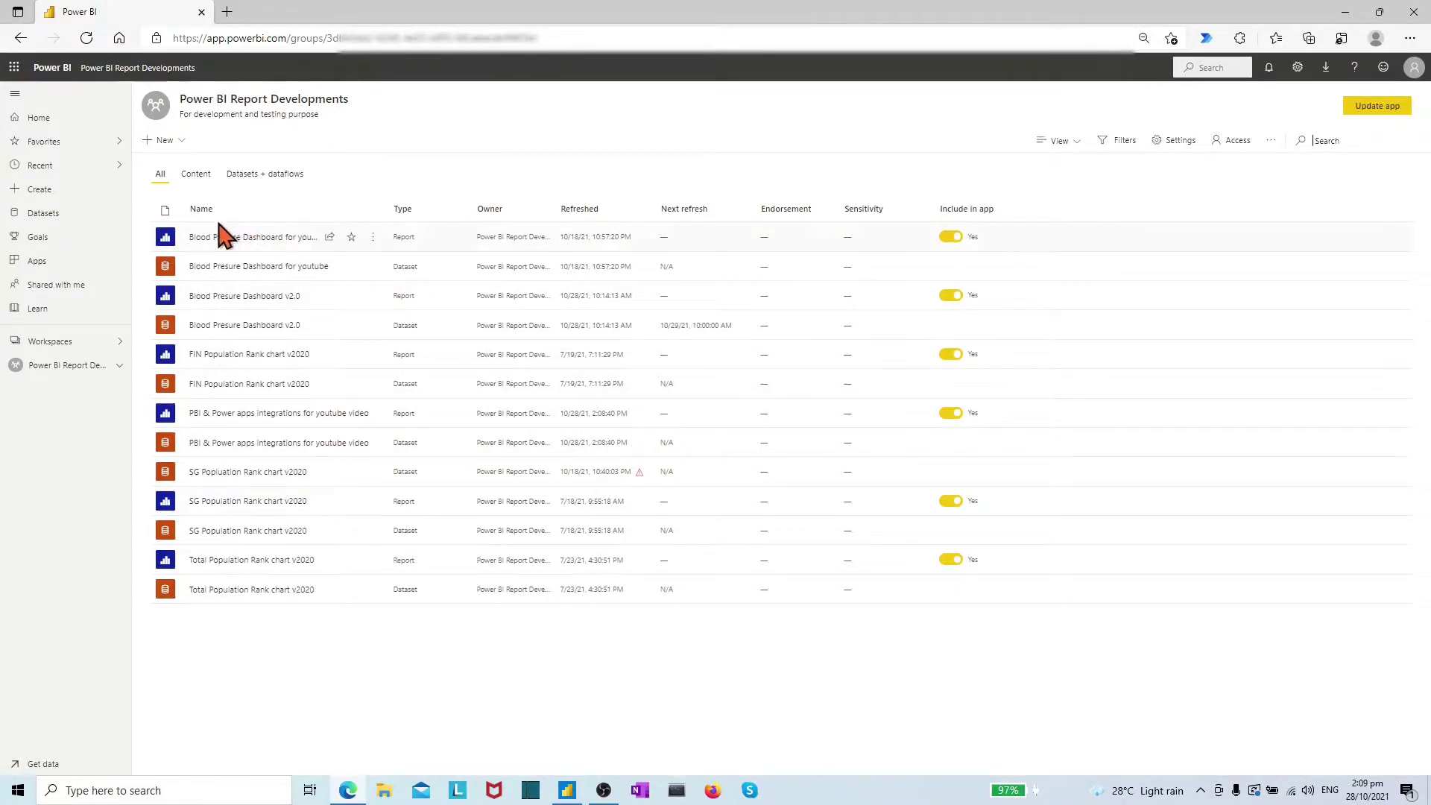
Step: Open the PBI & Power apps integrations for youtube video report from the workspace for editing
click(209, 416)
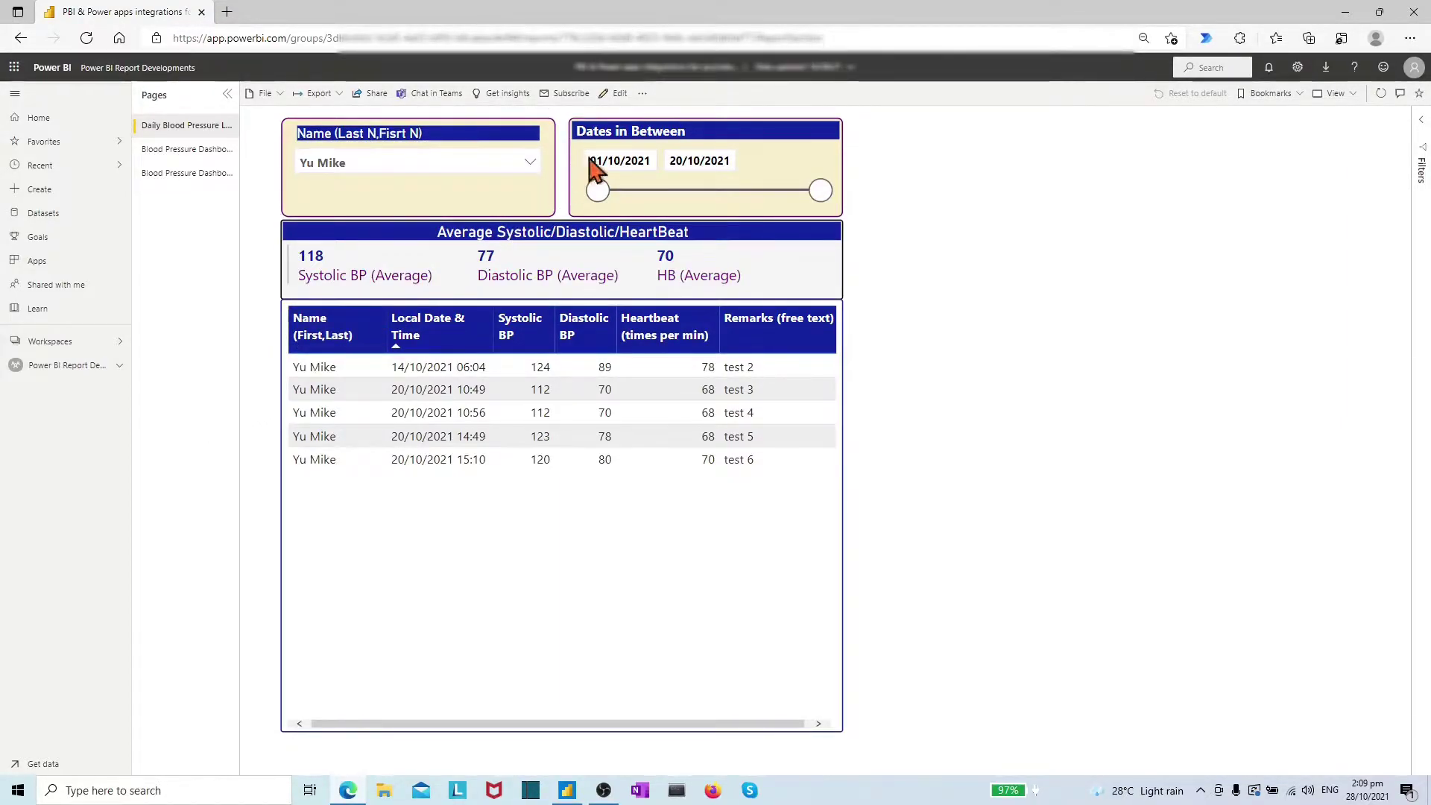
click(621, 93)
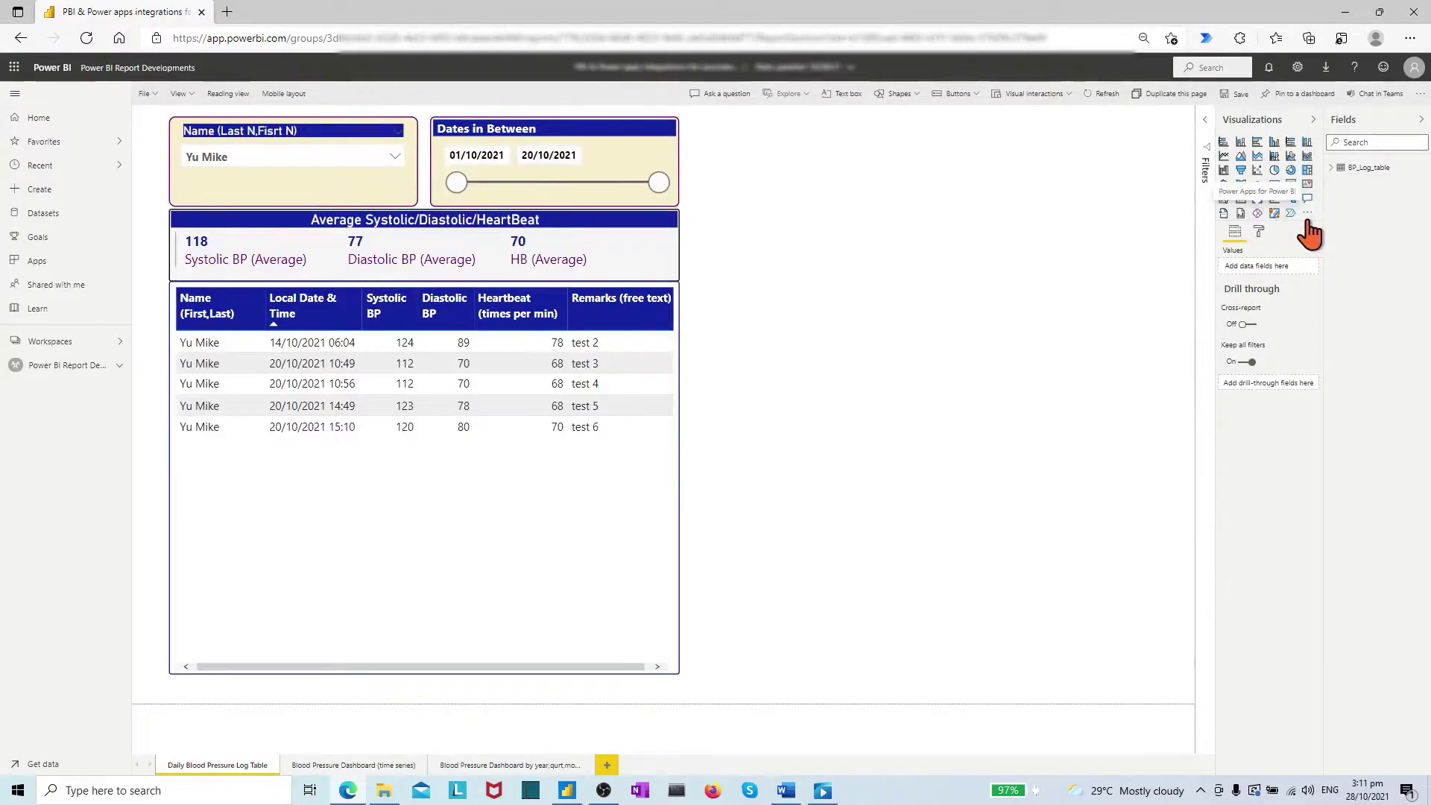
Step: Look at the additional Power BI visuals offered for download and close the gallery
click(1308, 216)
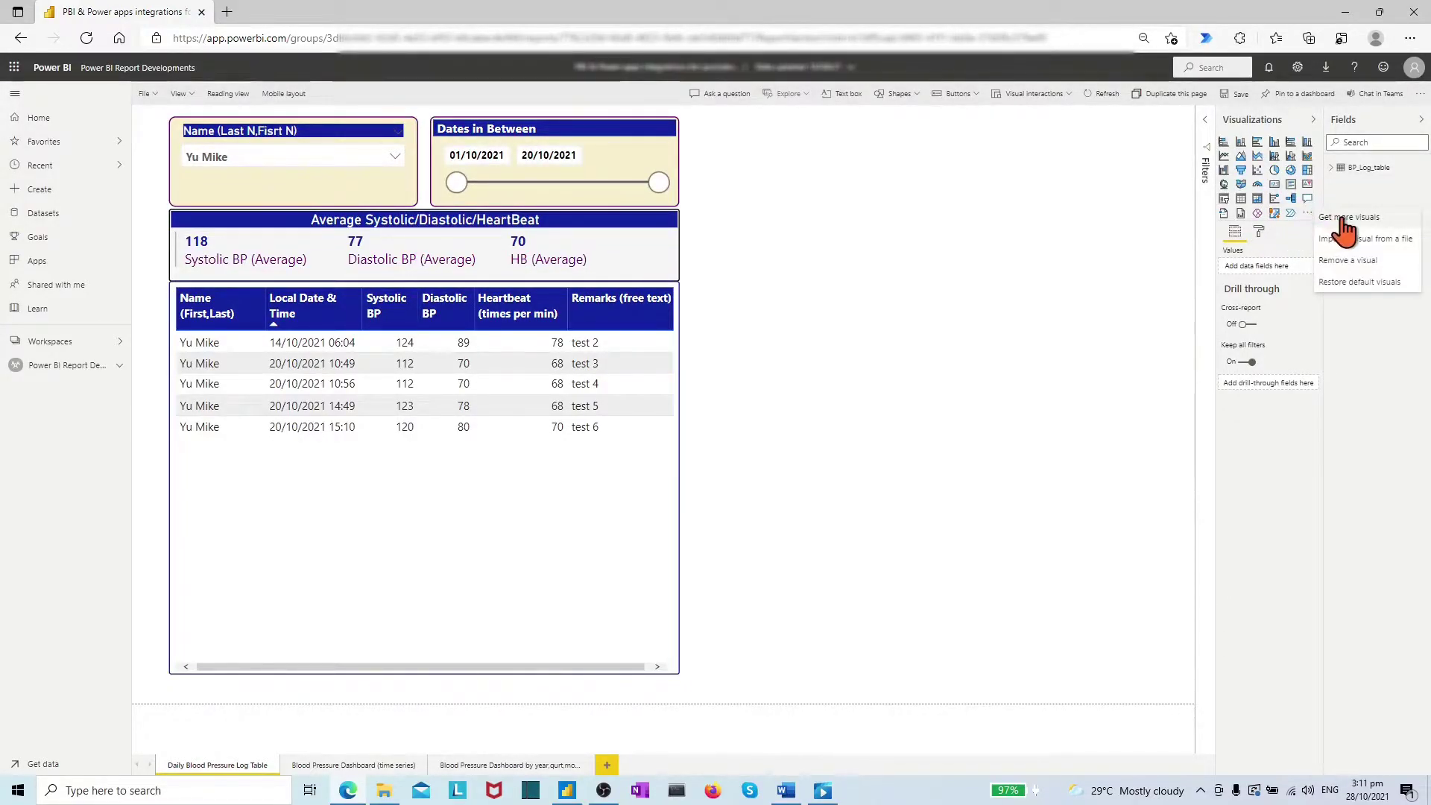
click(1343, 218)
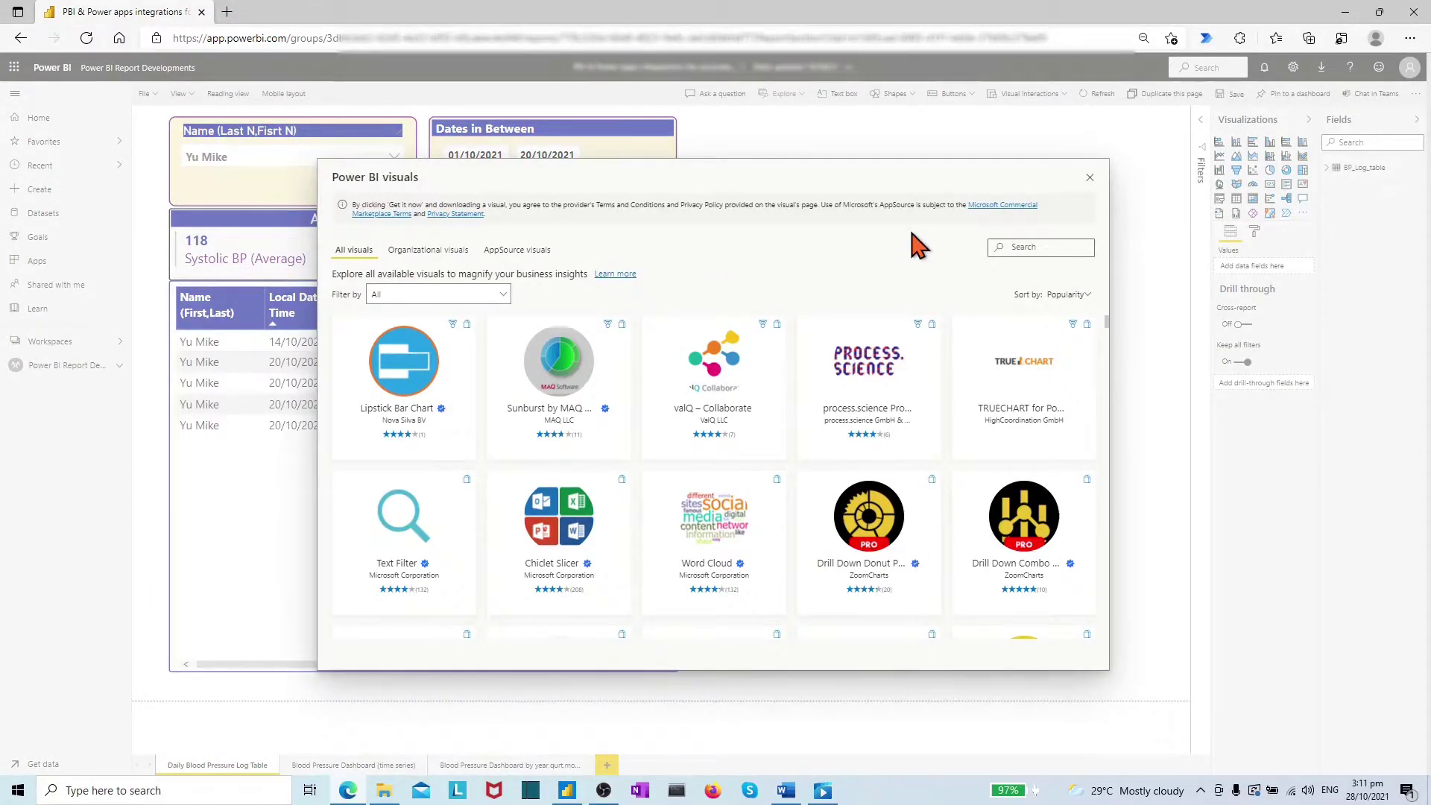
click(1090, 177)
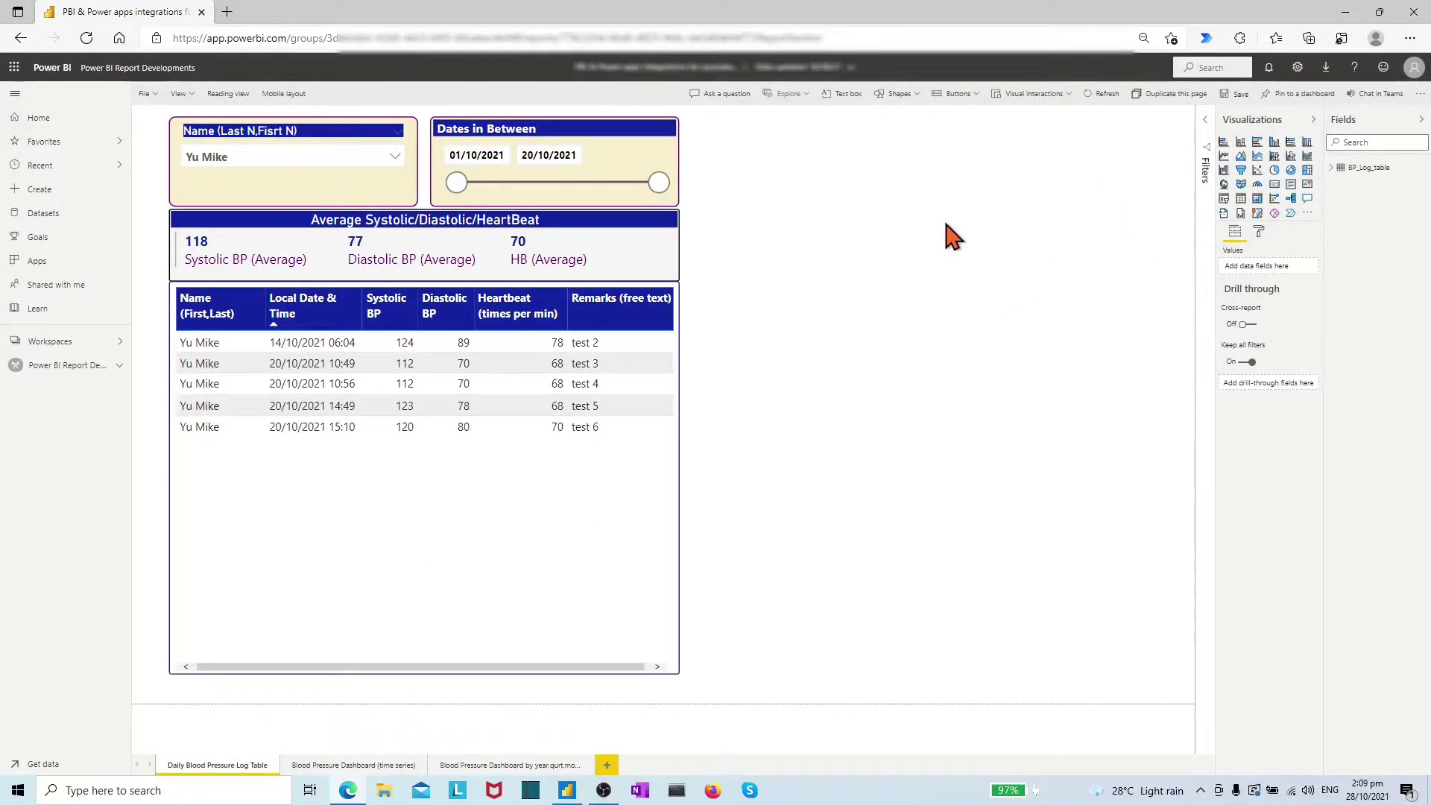
Step: Add a Power Apps visual filling the empty area beside the log table, using the Measured Personal Name field as its data
click(1275, 215)
drag(944, 179, 924, 123)
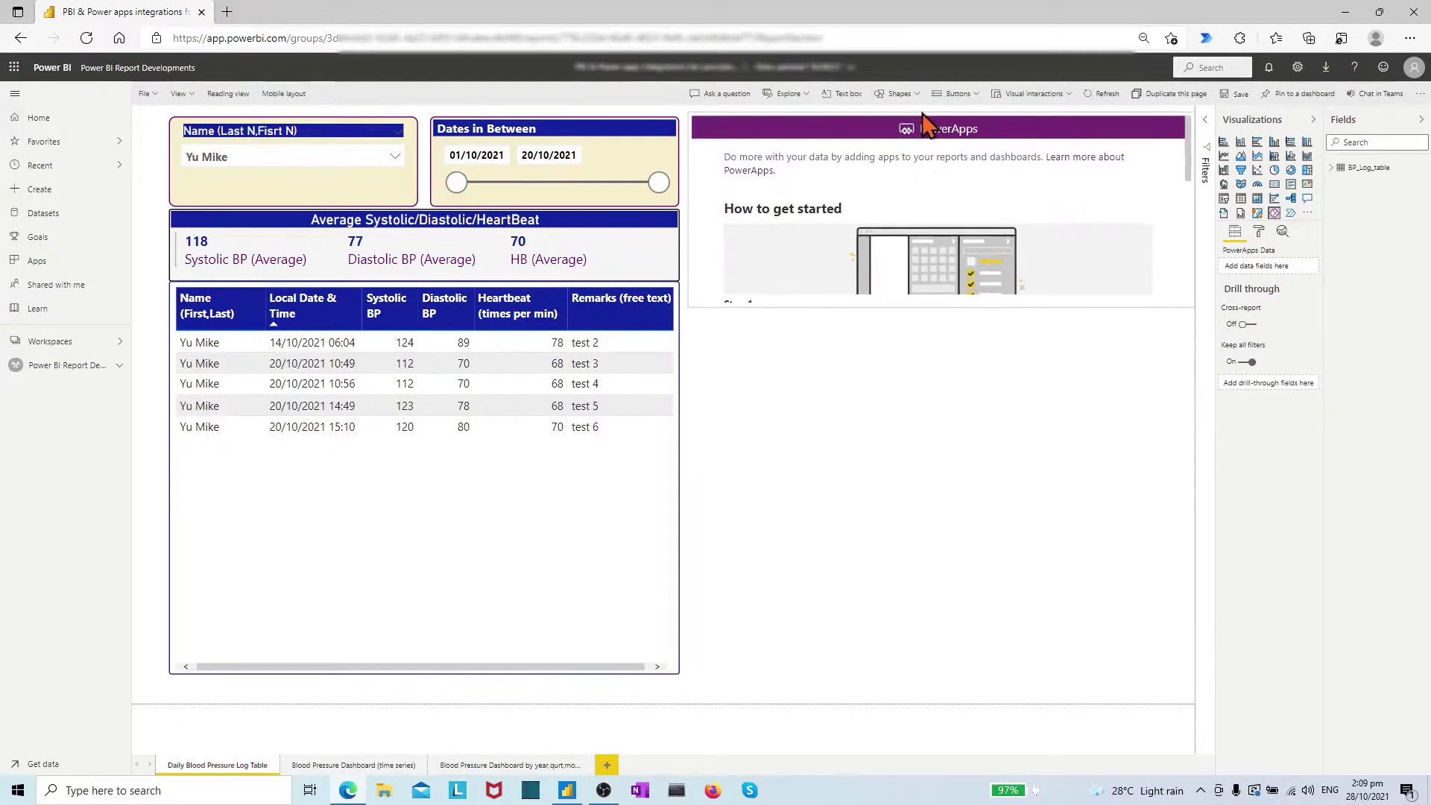
drag(940, 307, 969, 689)
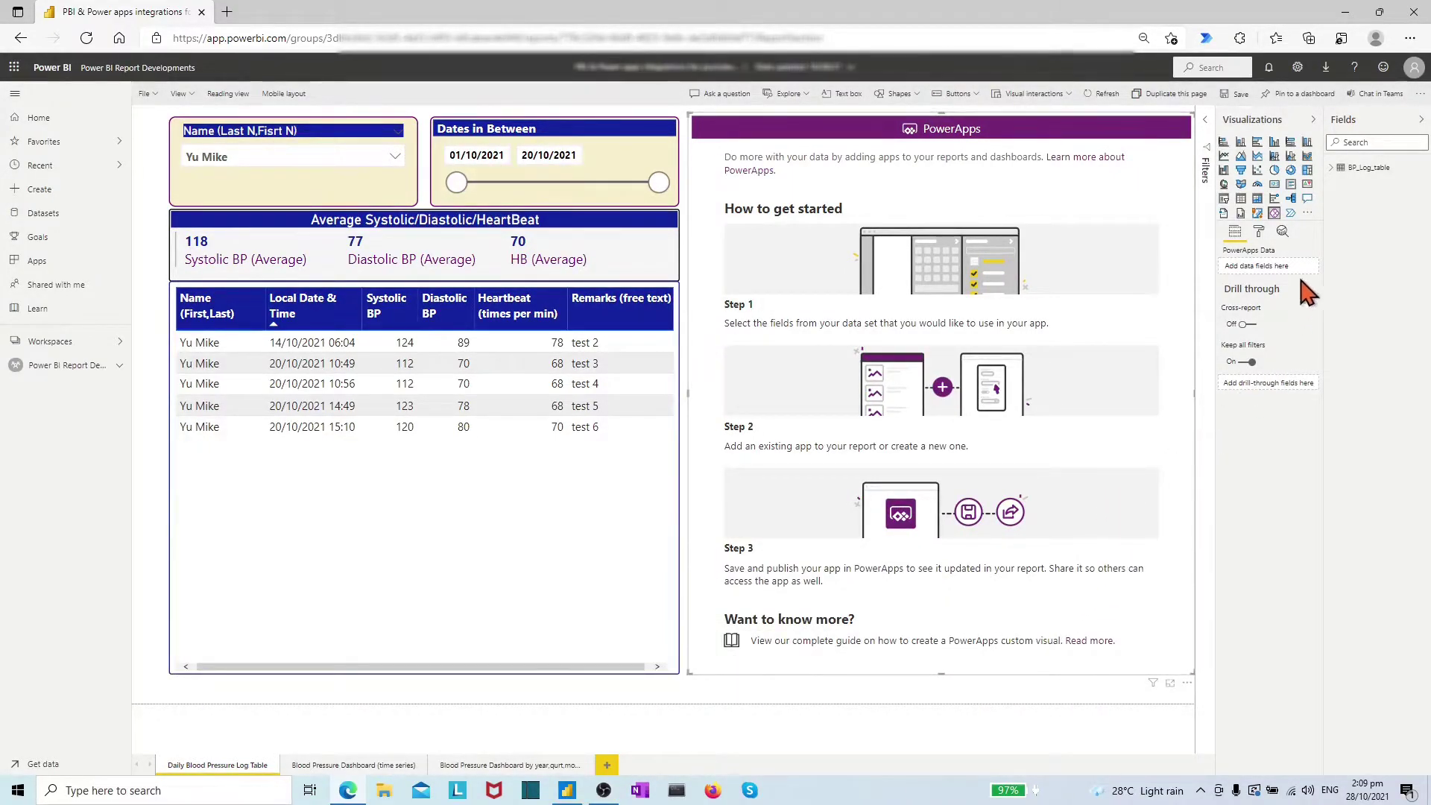
click(1336, 170)
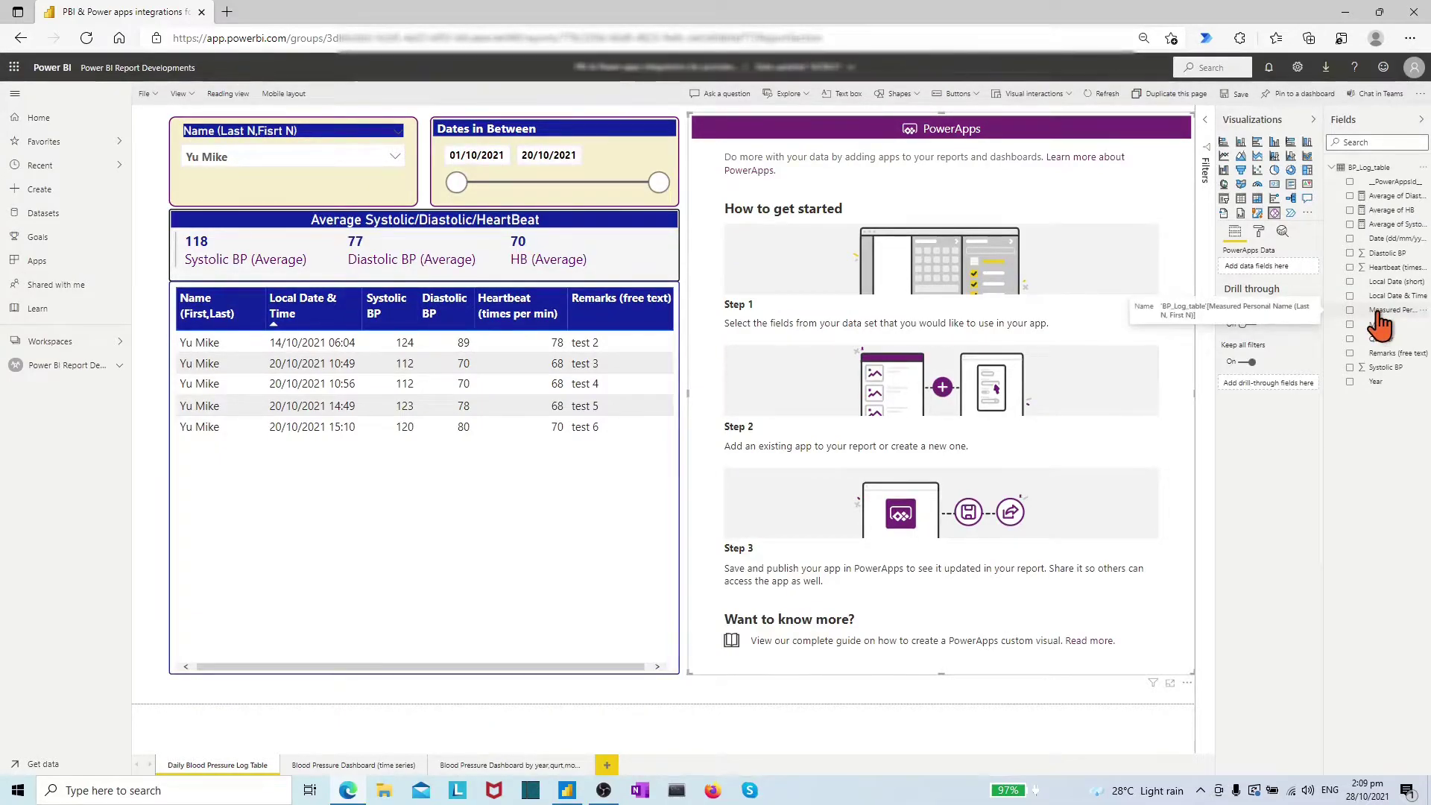
drag(1380, 324, 1276, 280)
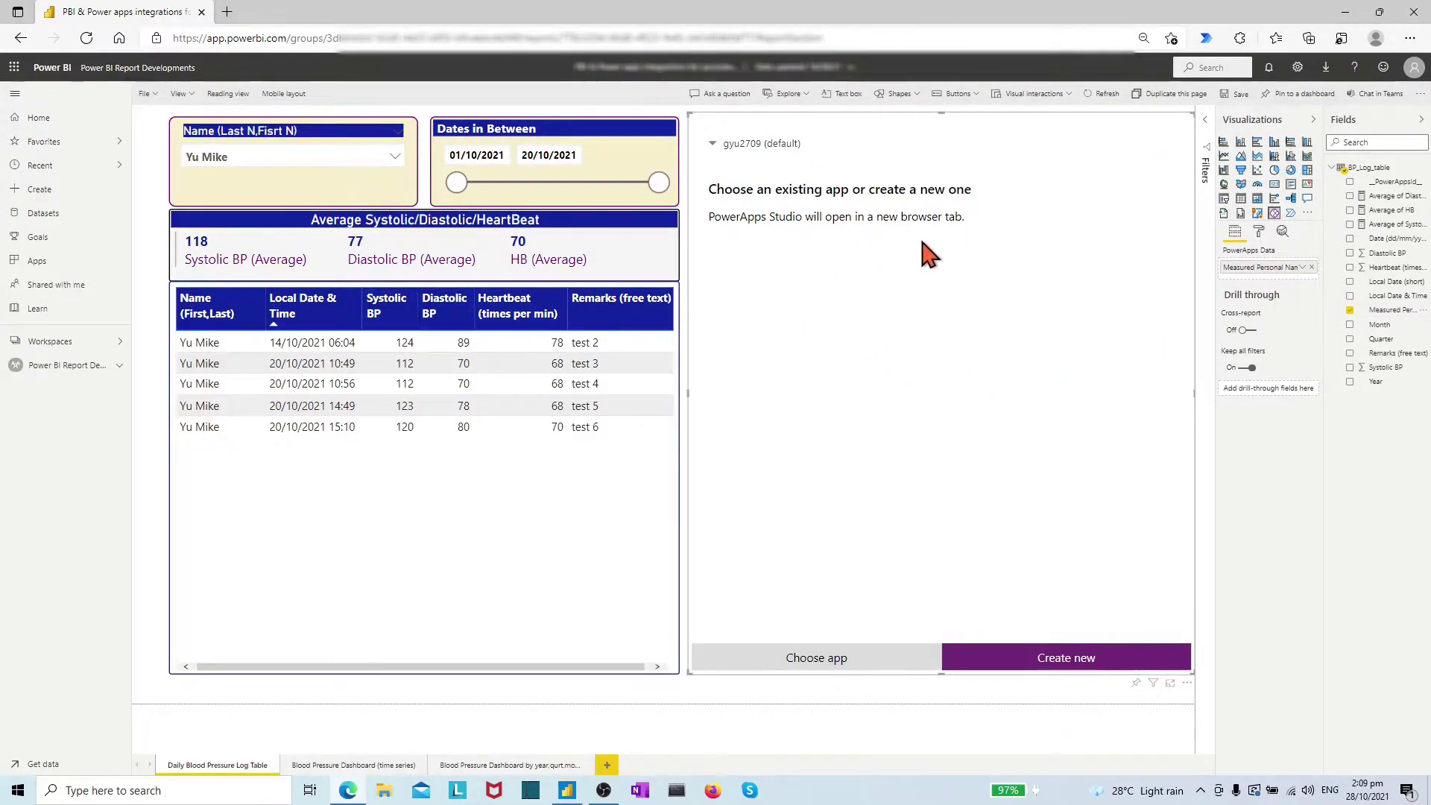
Step: Embed the existing BP_Log_Demo_for_youtubeVideo app in the visual, skipping PowerApps Studio and dismissing the sharing notice
click(829, 660)
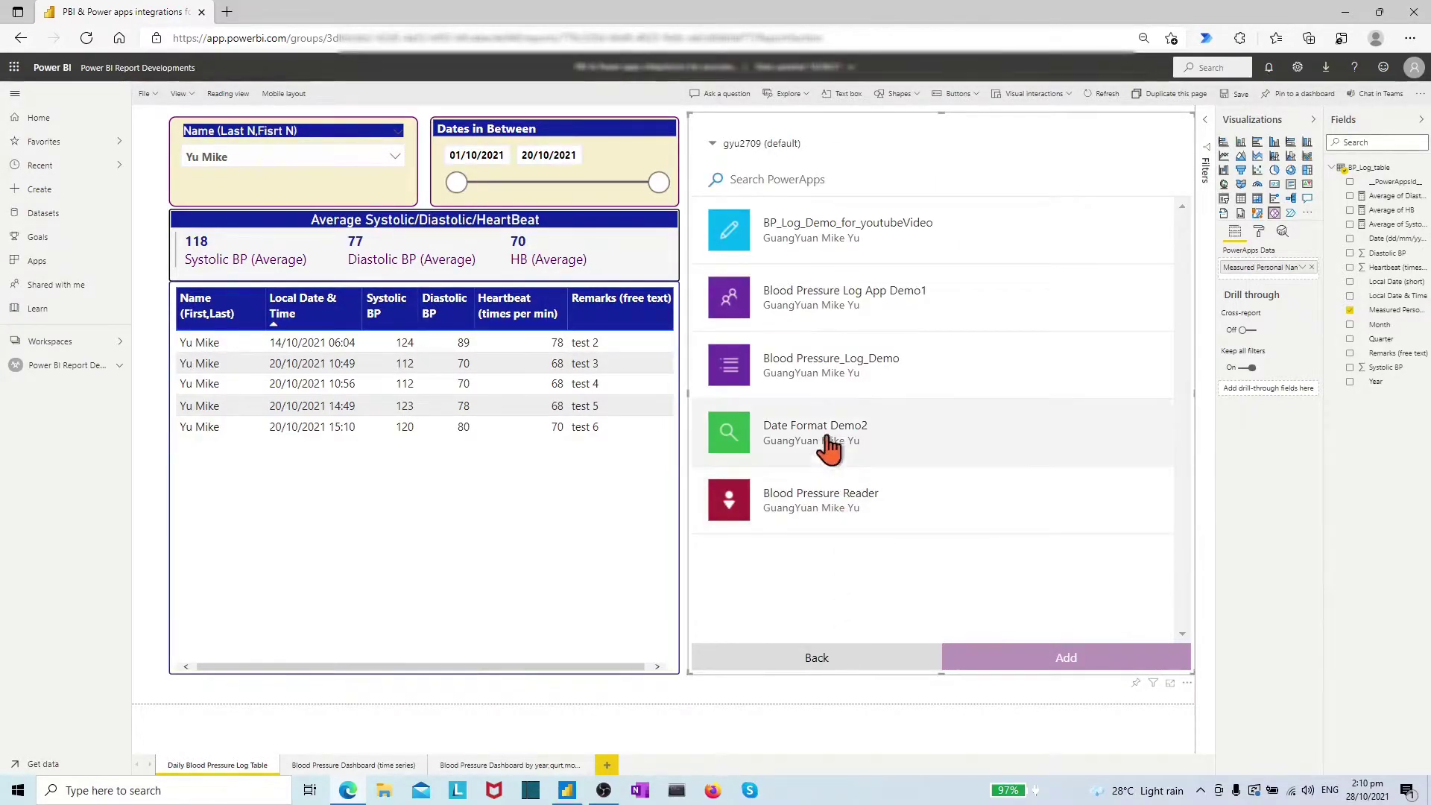
click(753, 242)
click(1032, 656)
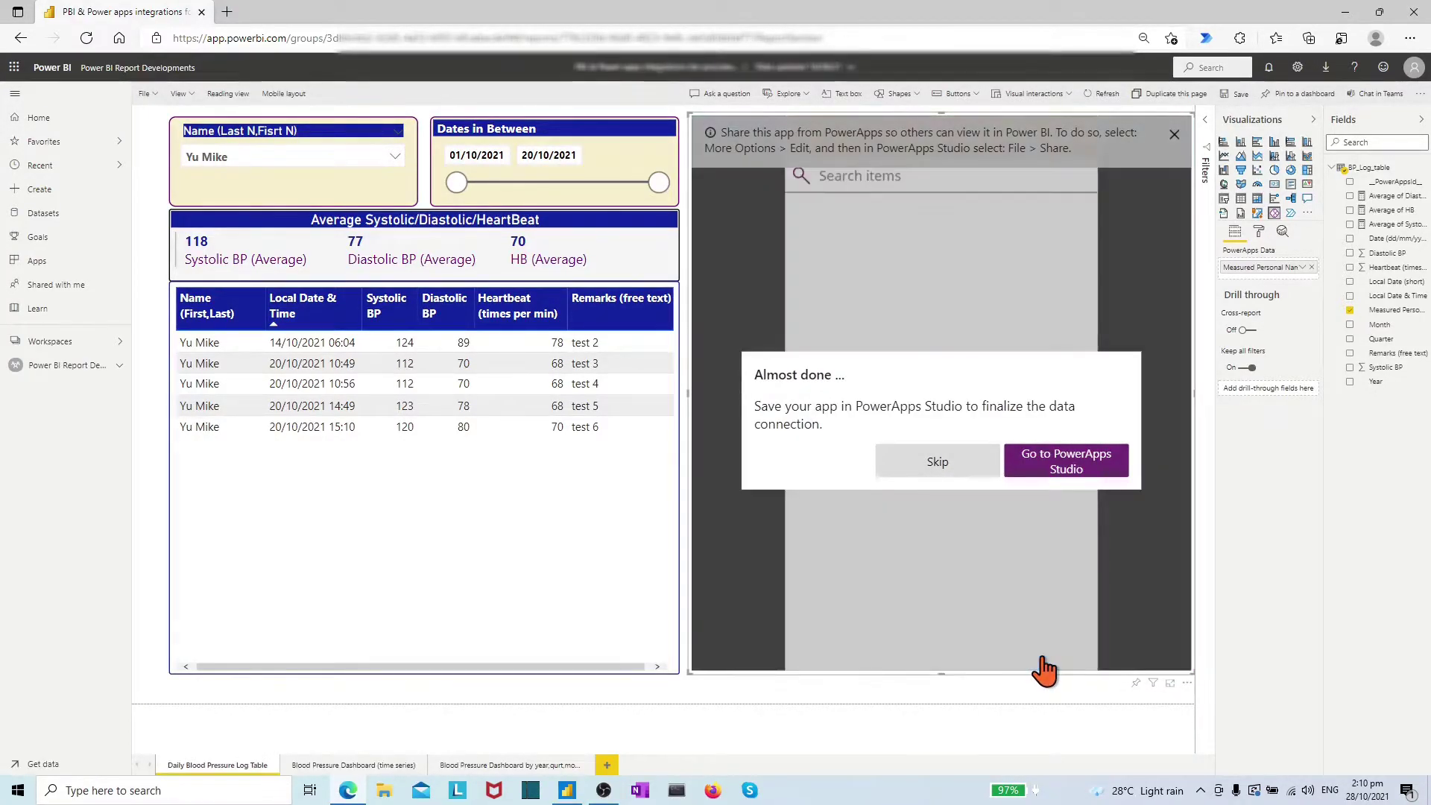
click(937, 463)
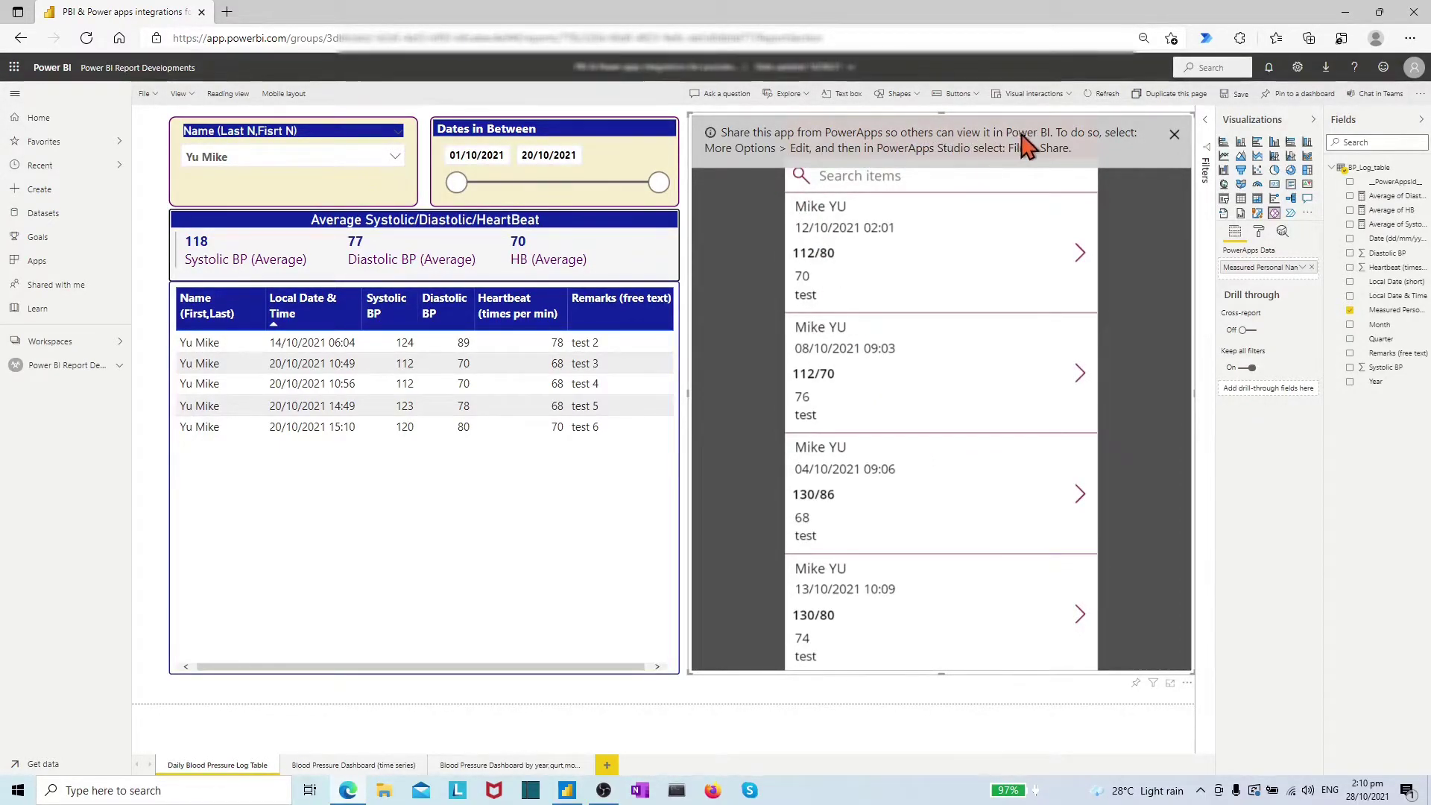
click(1174, 136)
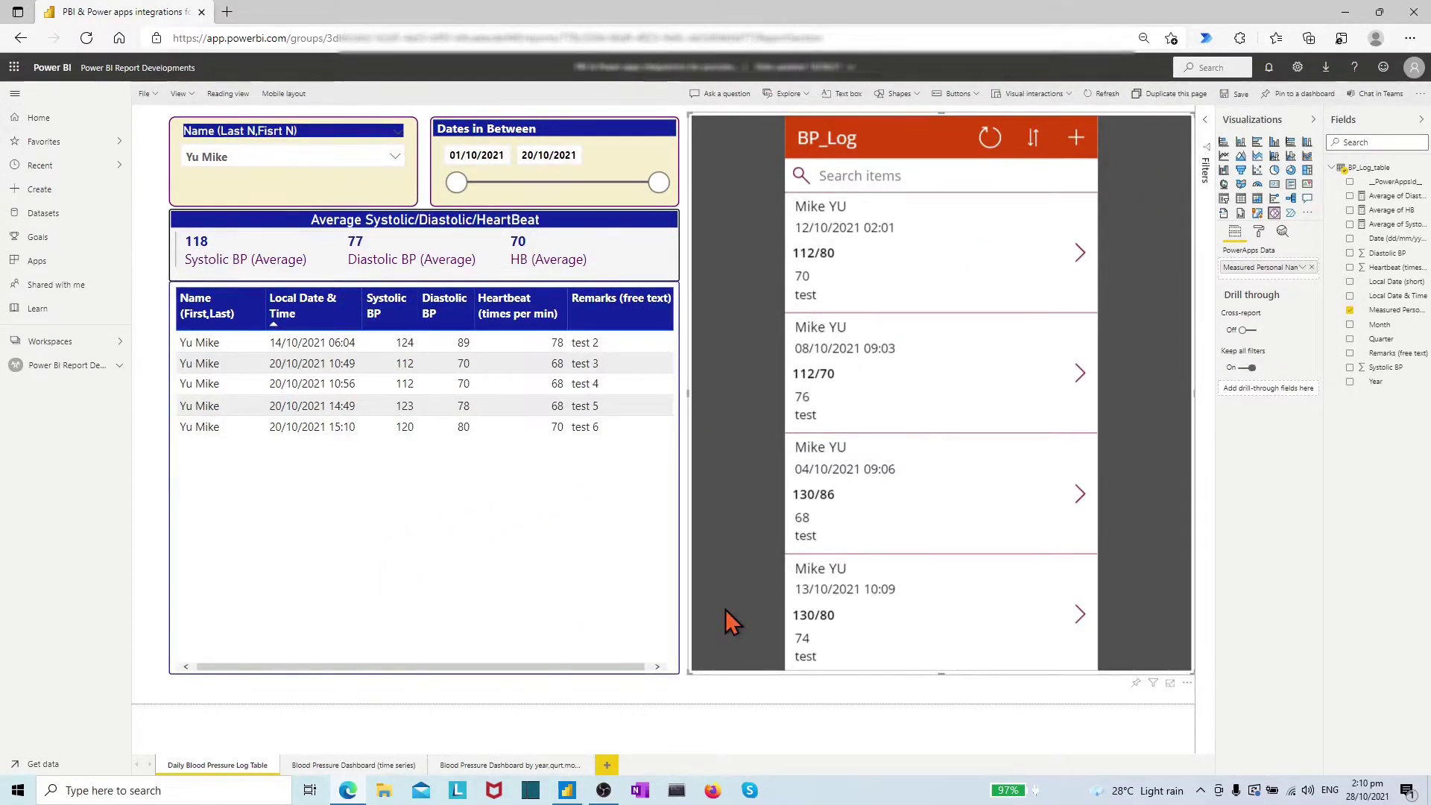
Step: Save the report with the embedded app and dismiss the notification
click(146, 95)
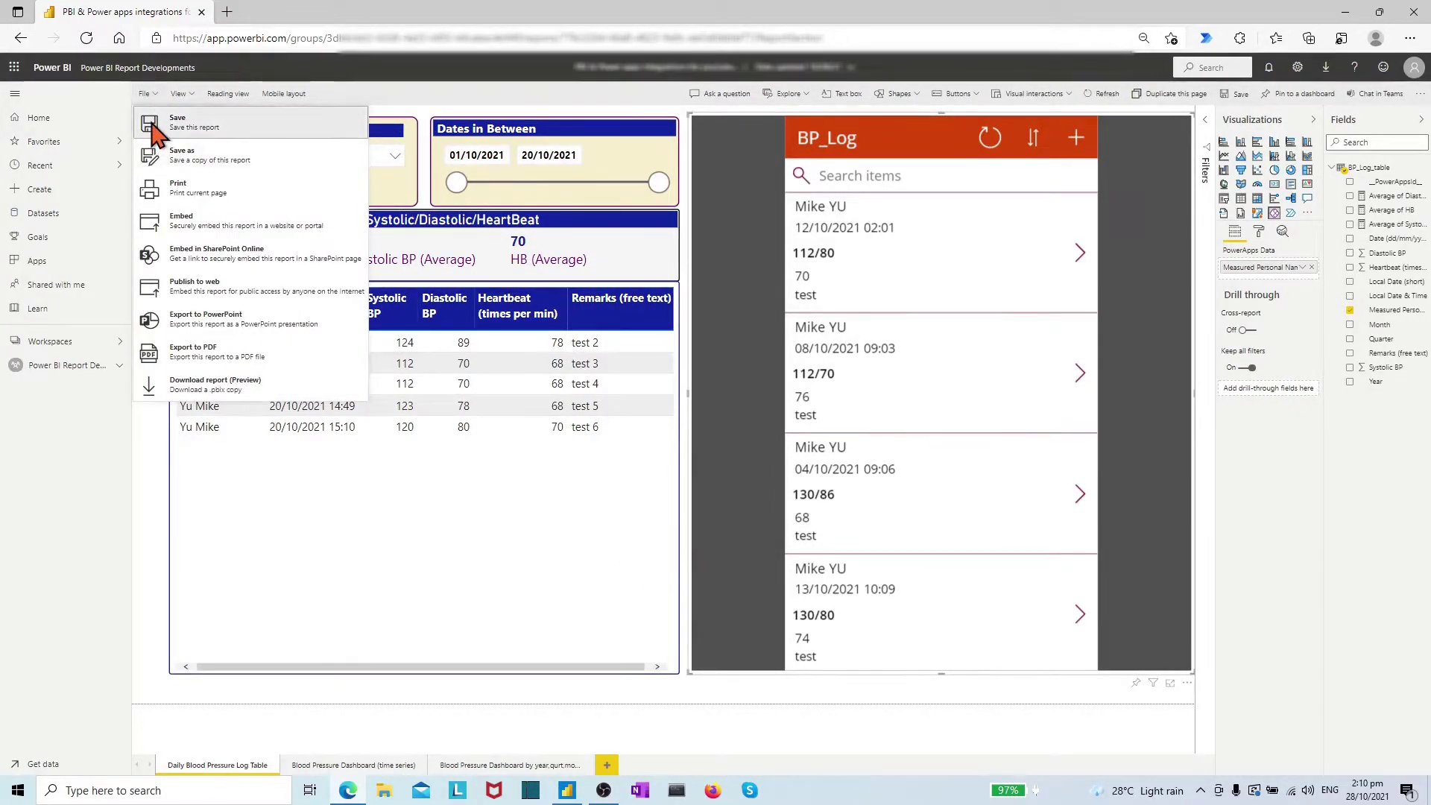
click(156, 123)
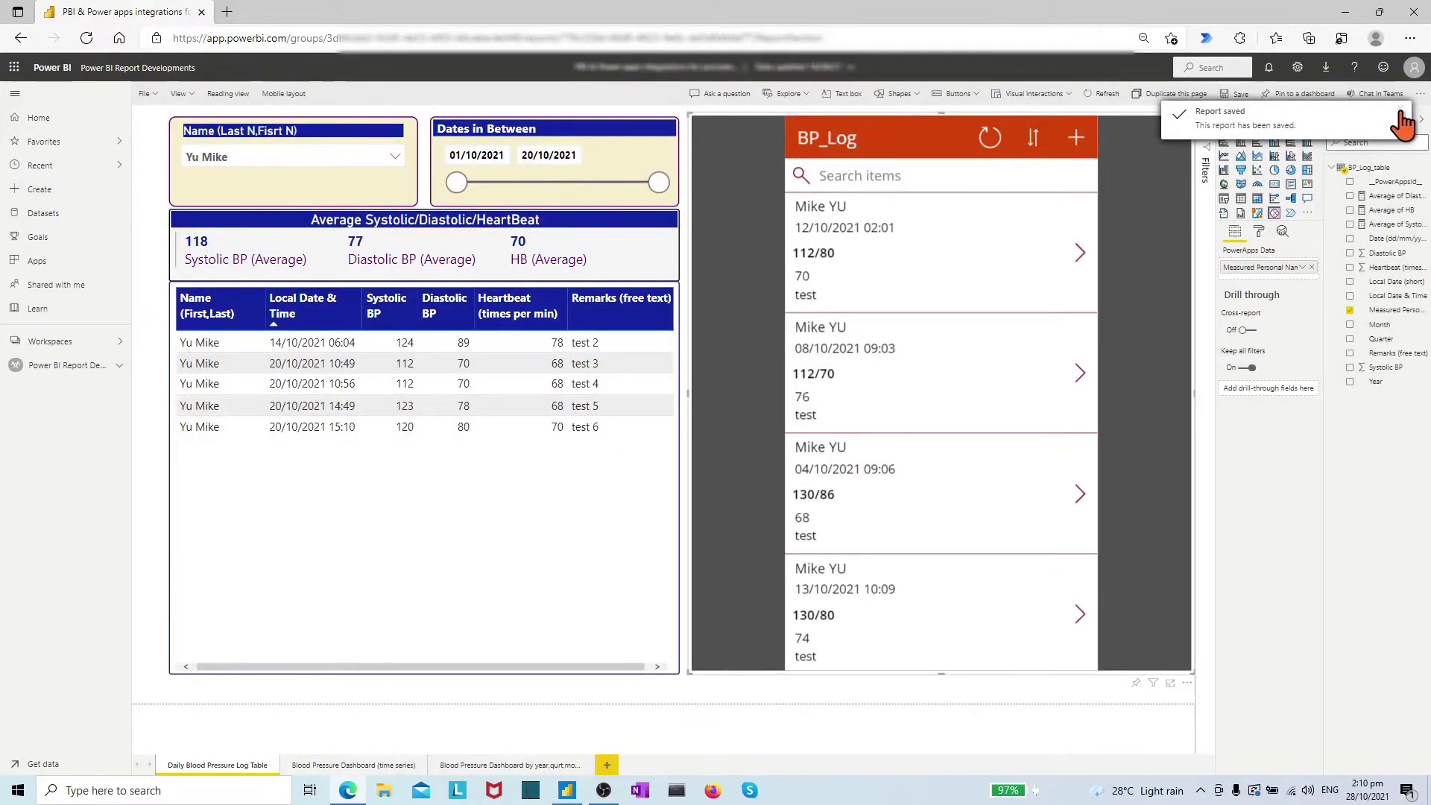
click(1400, 109)
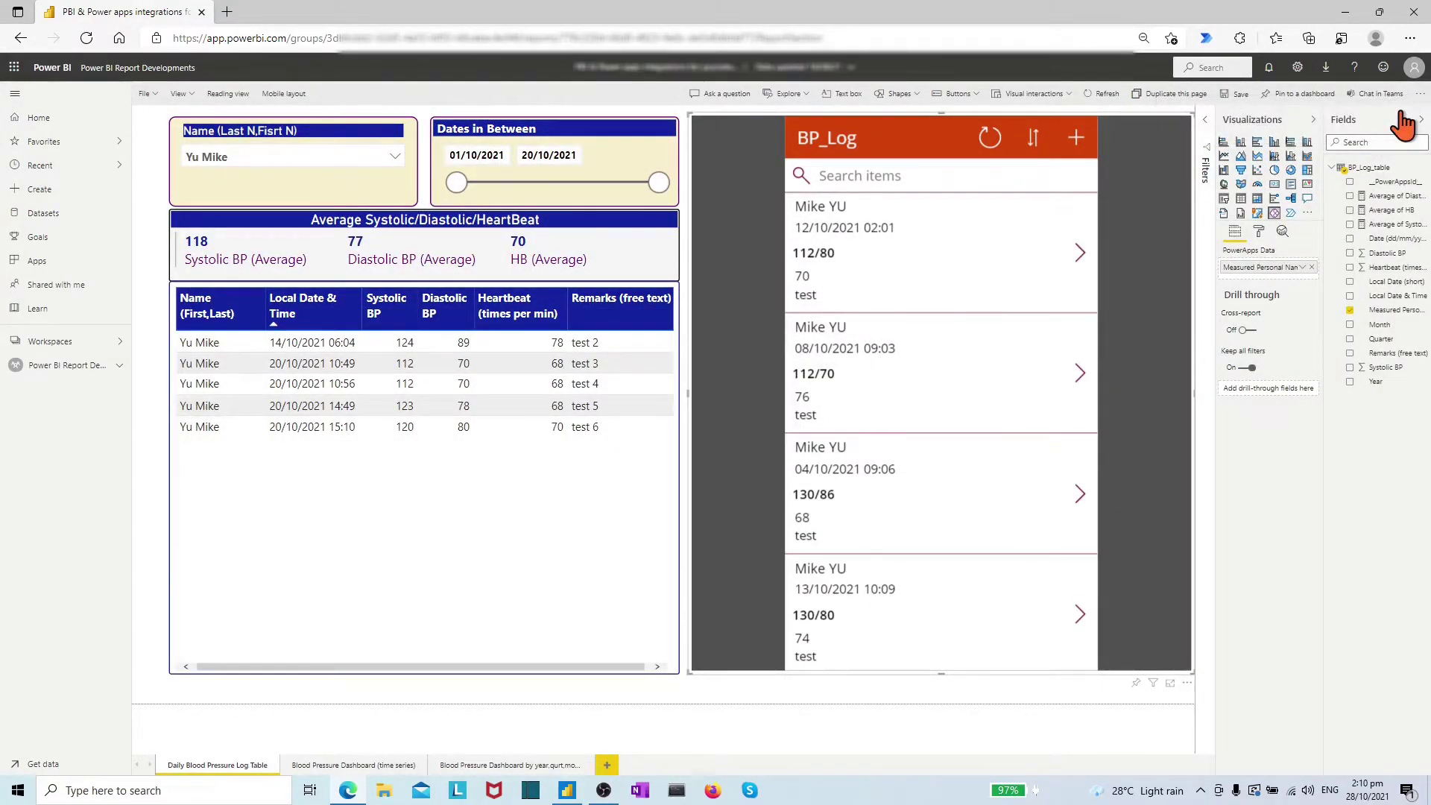
Step: Return to the workspace and update its app, checking the setup, navigation and permissions settings before publishing the update
click(137, 69)
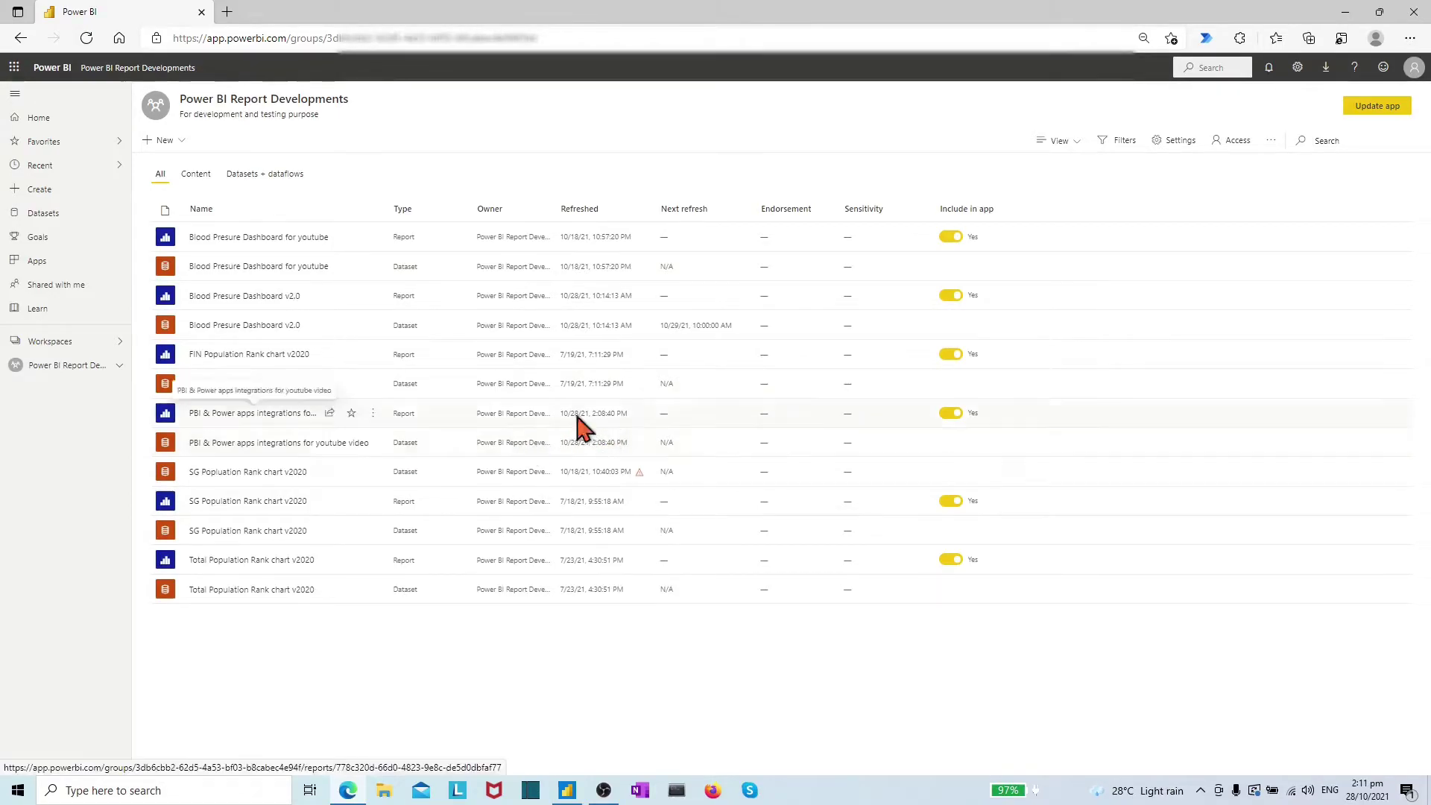
click(1377, 106)
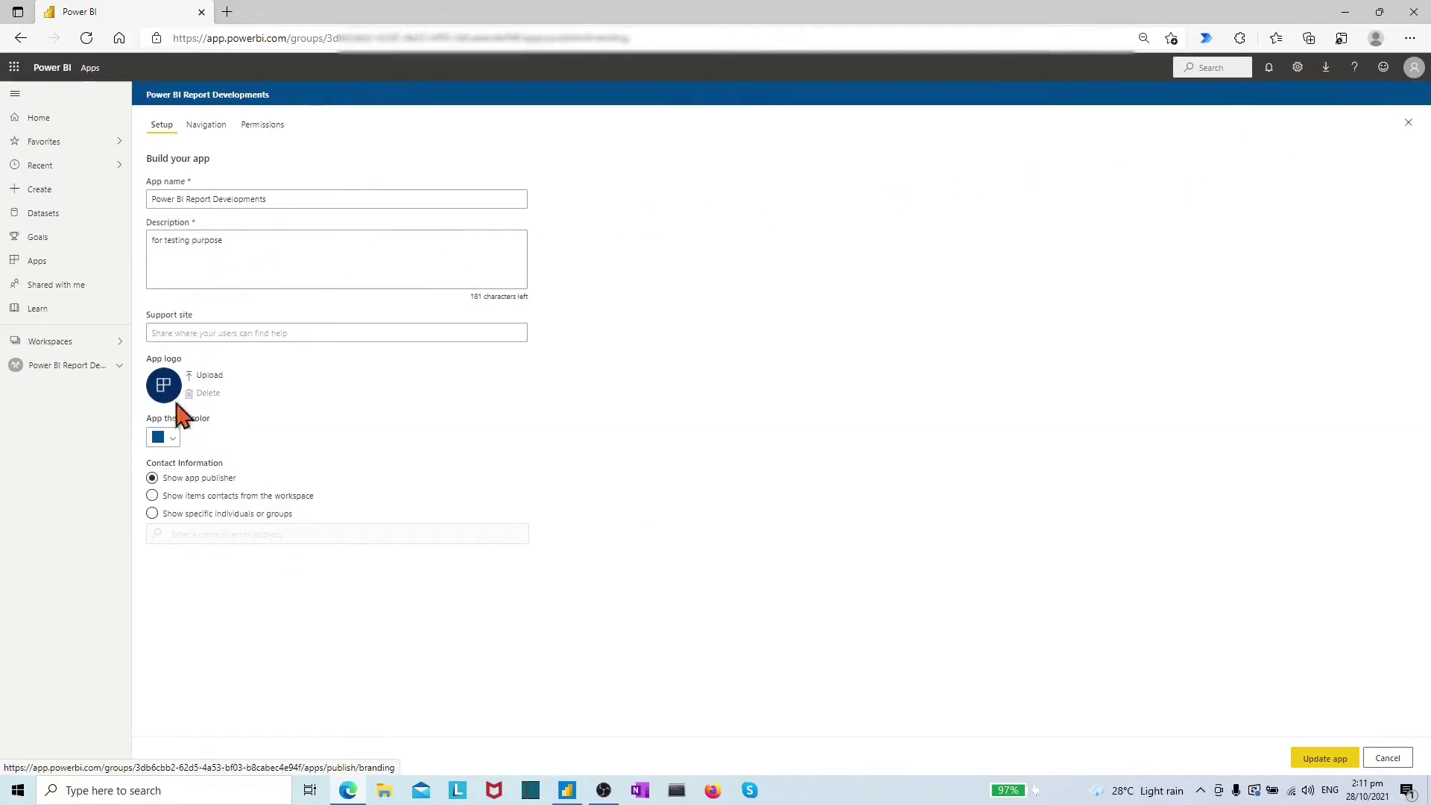
click(211, 127)
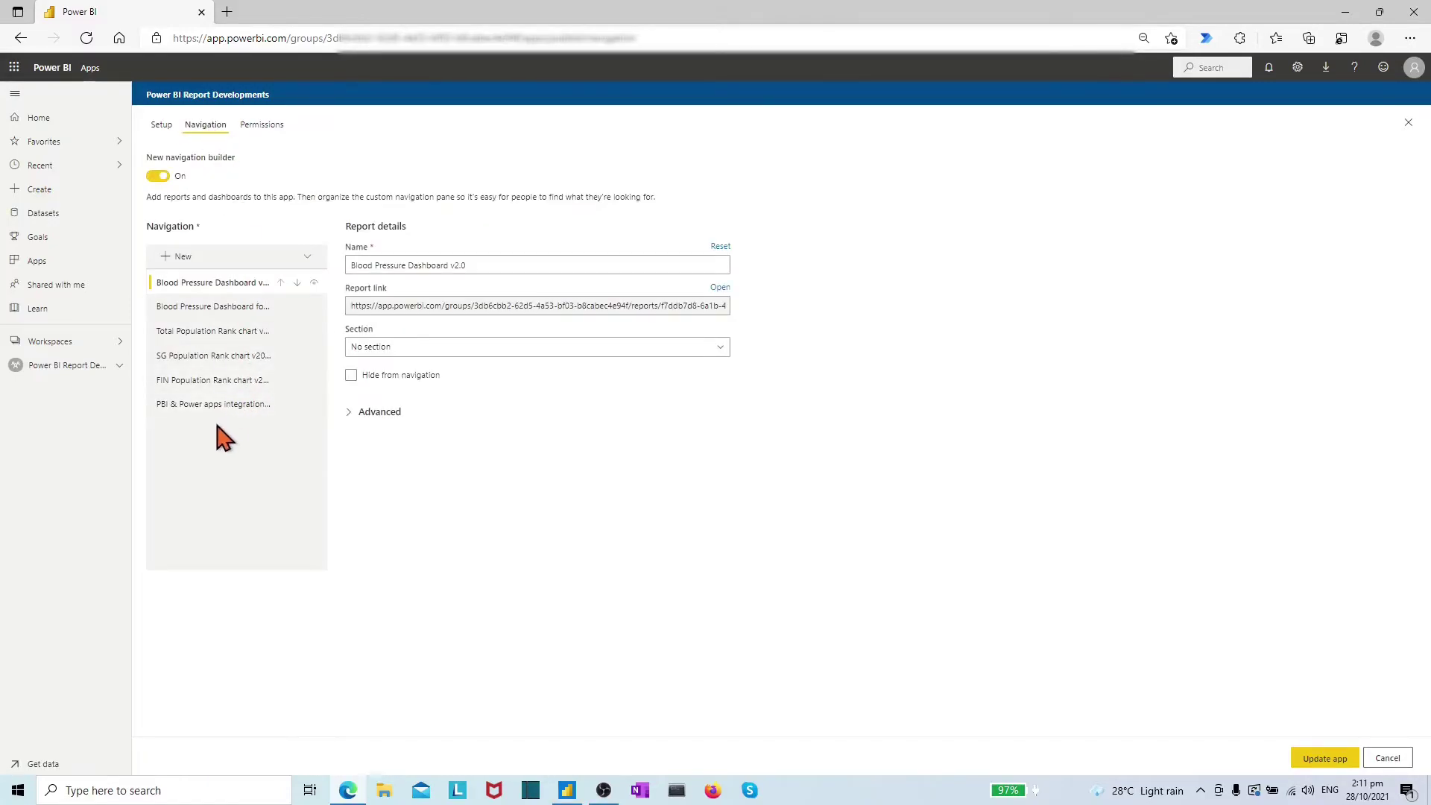
click(258, 128)
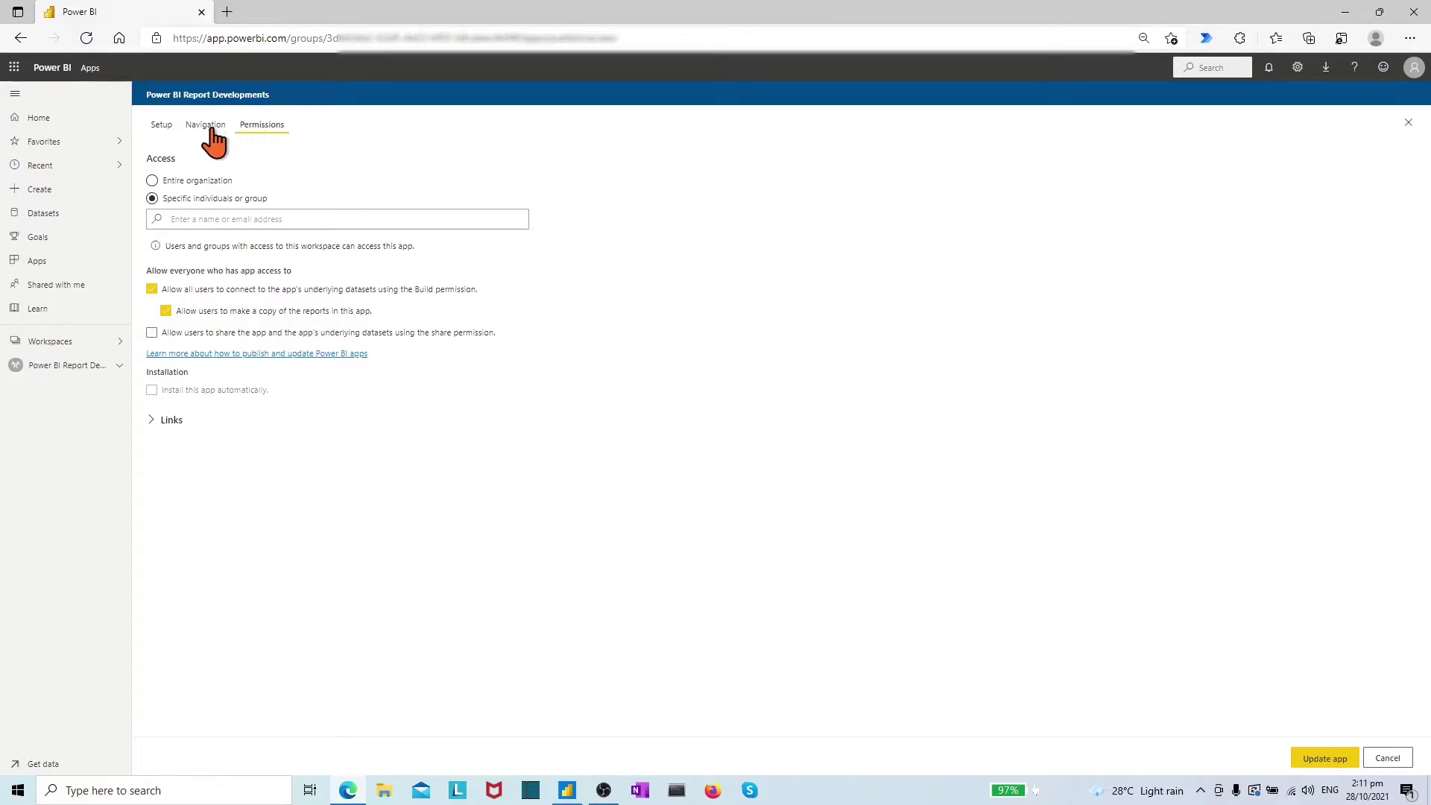
click(158, 133)
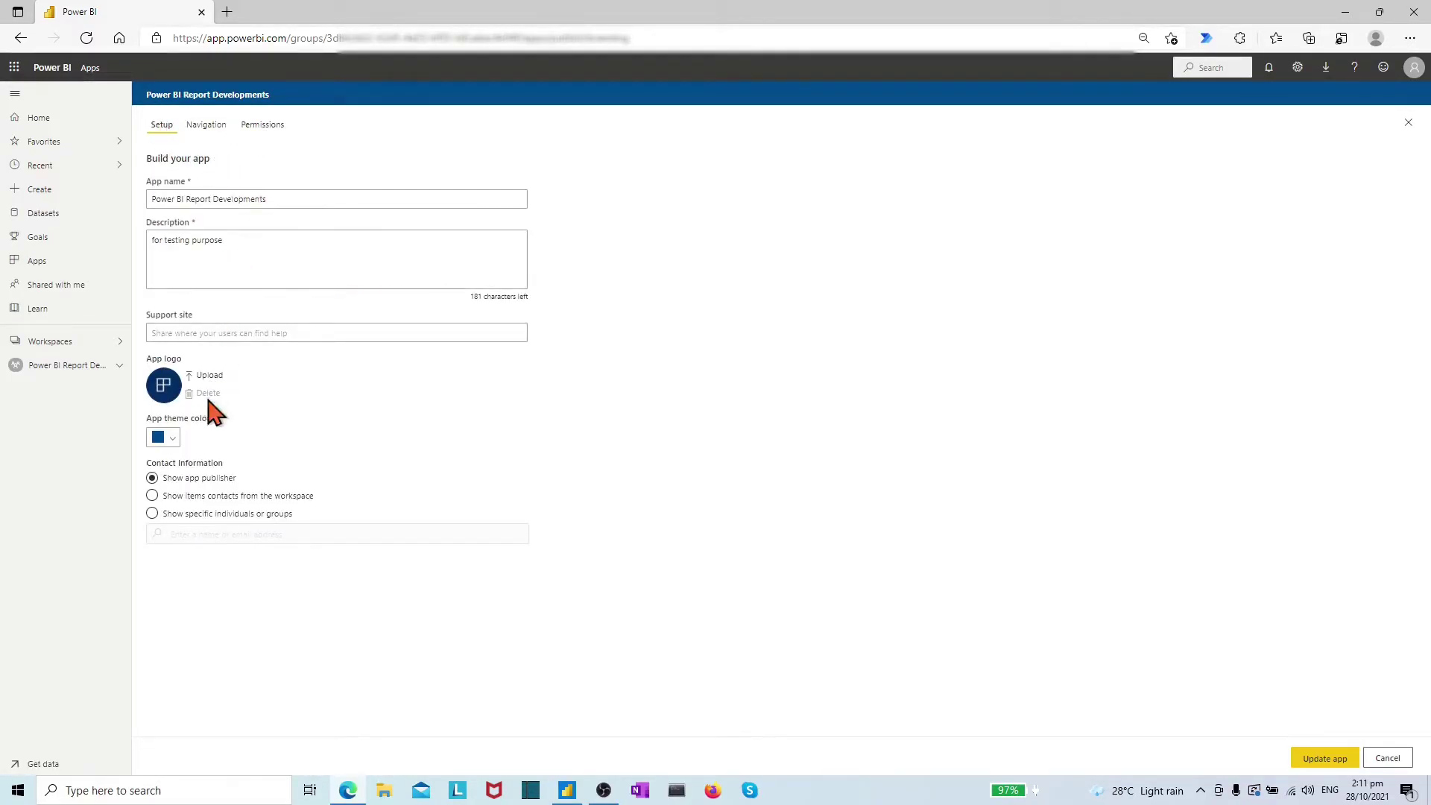
click(1319, 759)
click(784, 454)
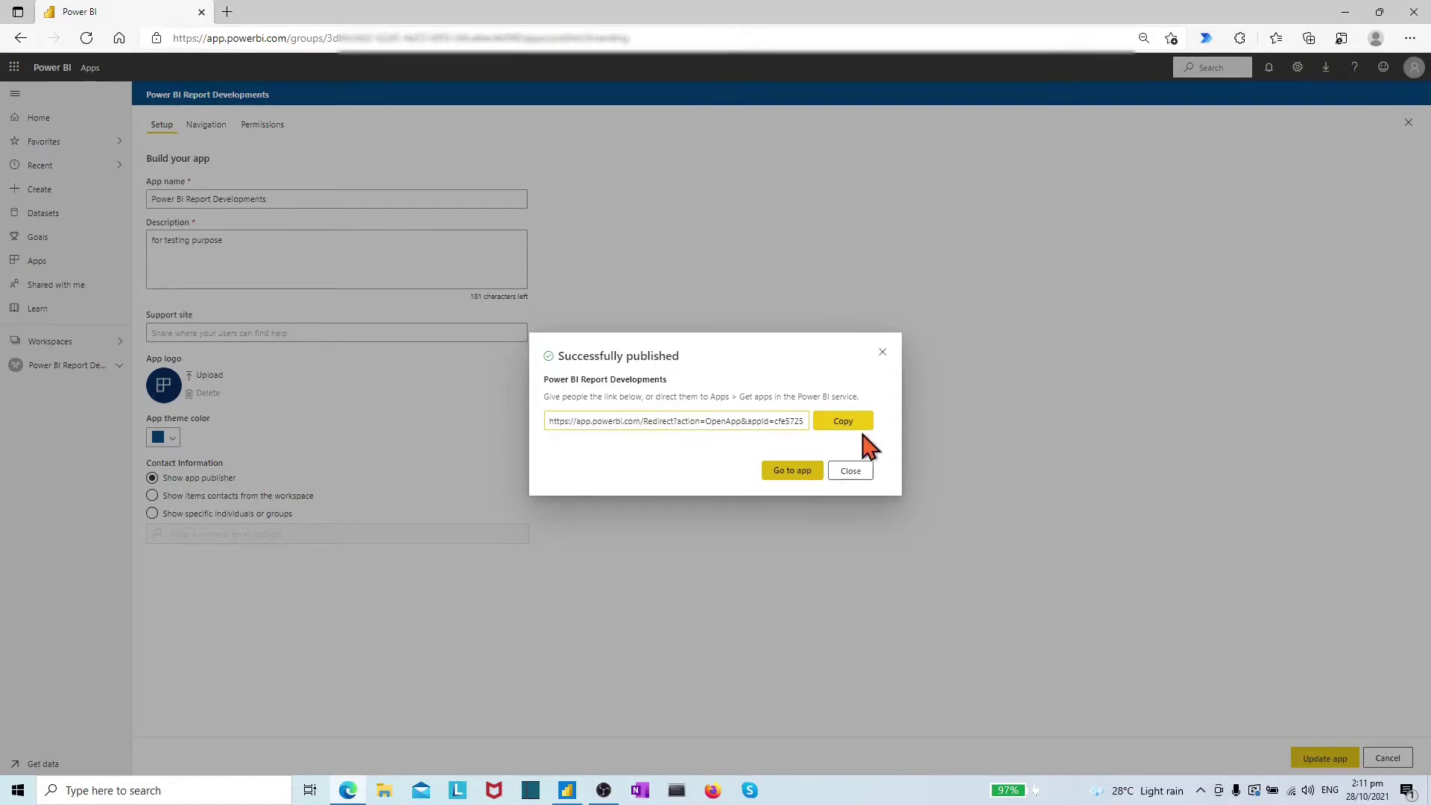
Step: Go to the published app and view the PBI & Power apps integrations report's log table and time series pages
click(792, 481)
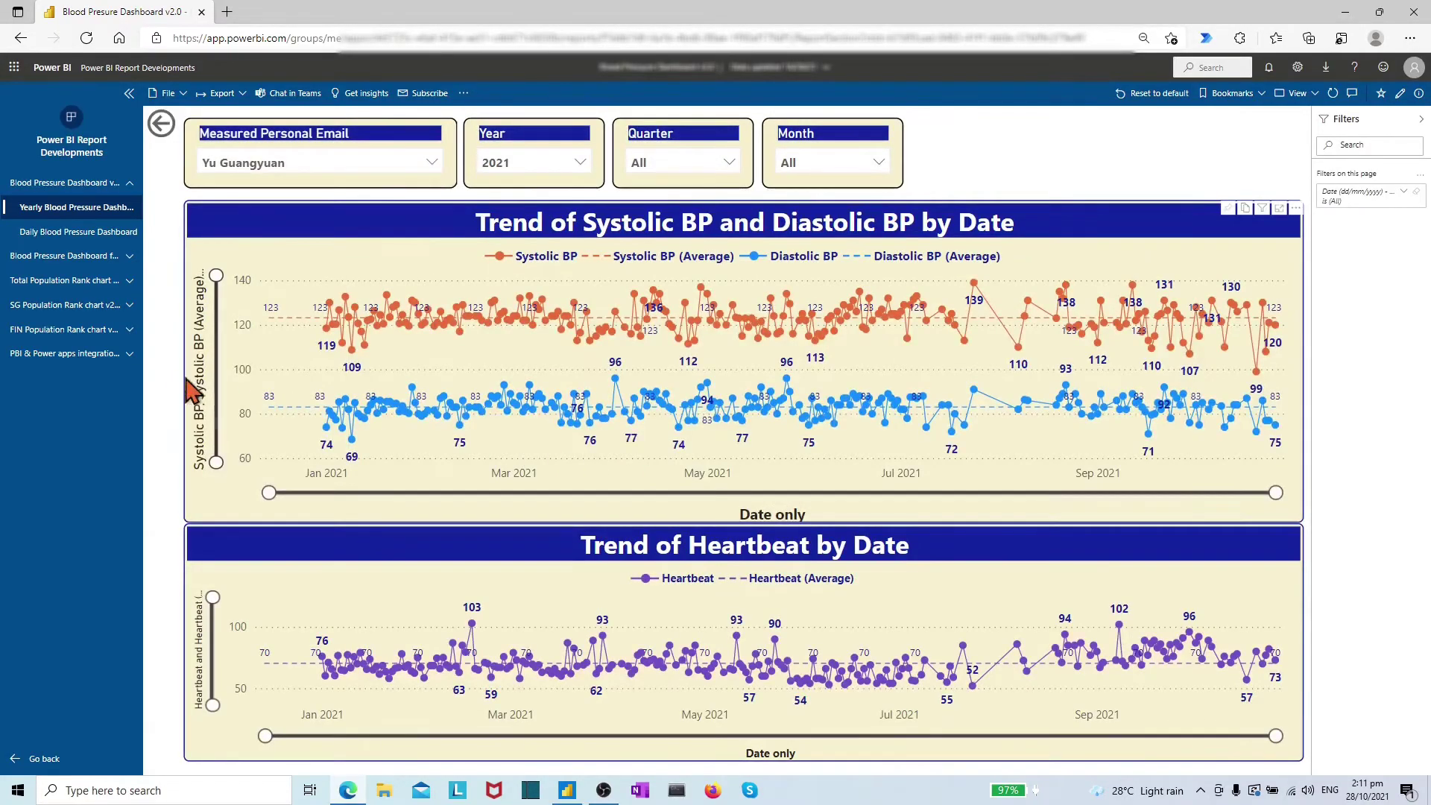
click(91, 356)
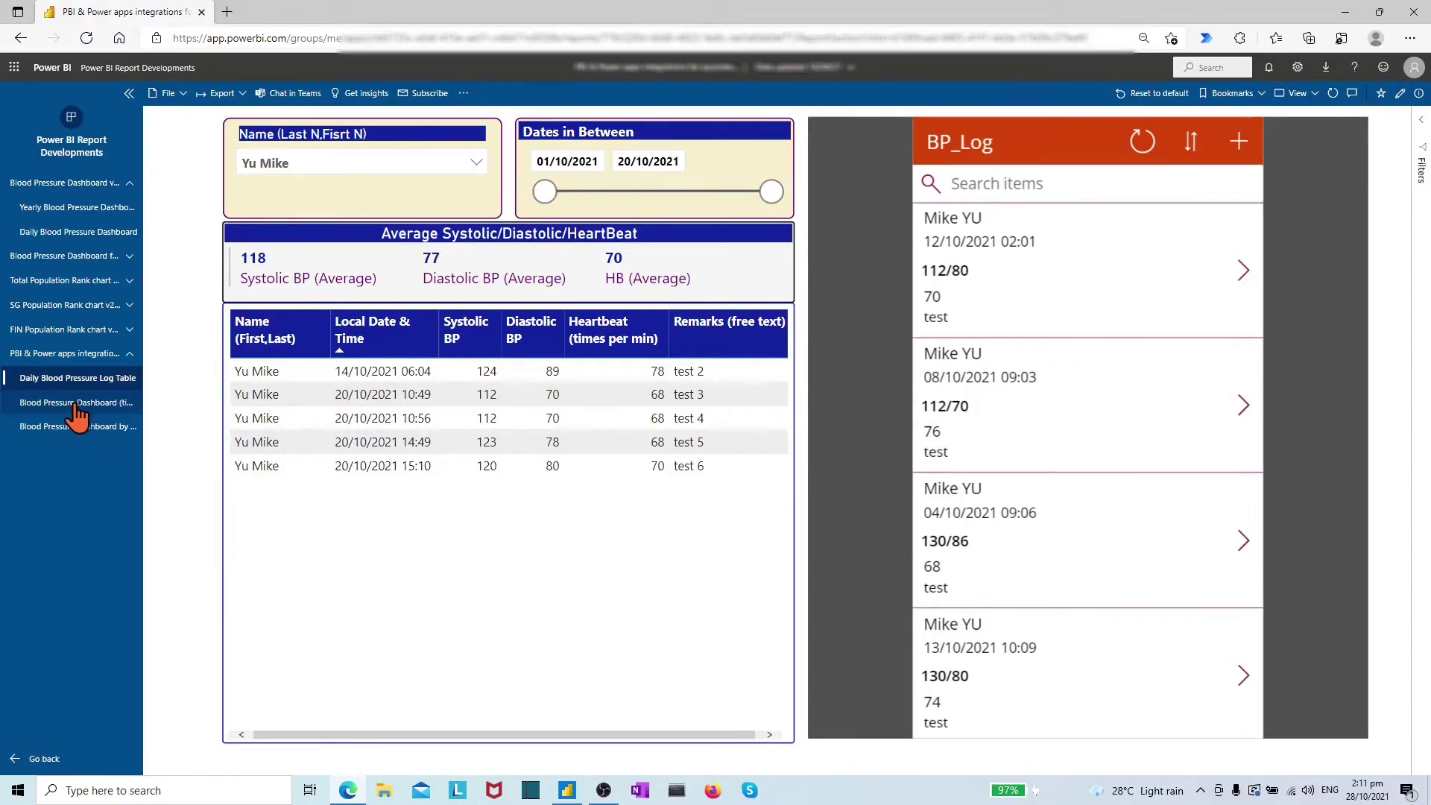
click(77, 406)
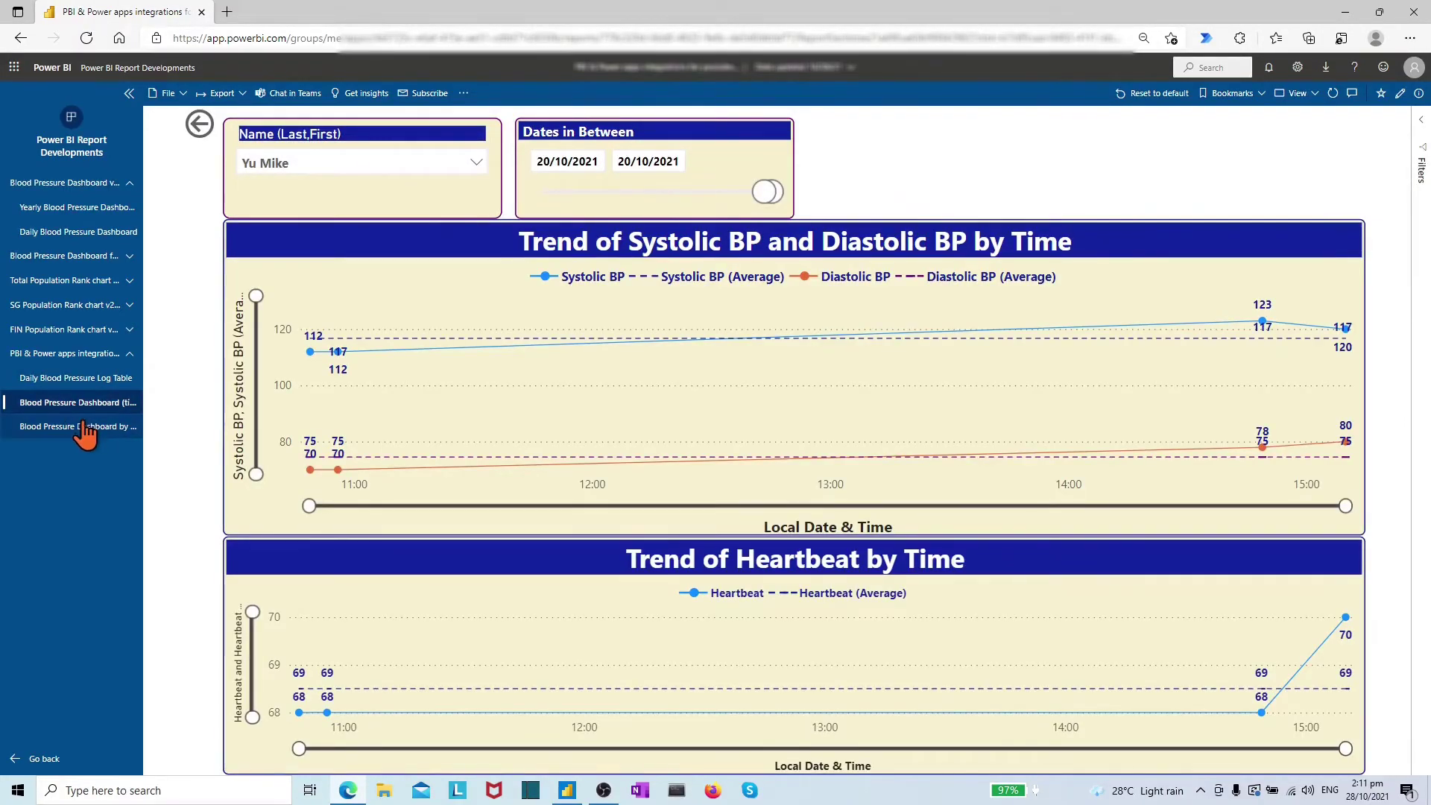
Step: View the report's Blood Pressure Dashboard by date page and return to the Daily Blood Pressure Log Table page
click(82, 429)
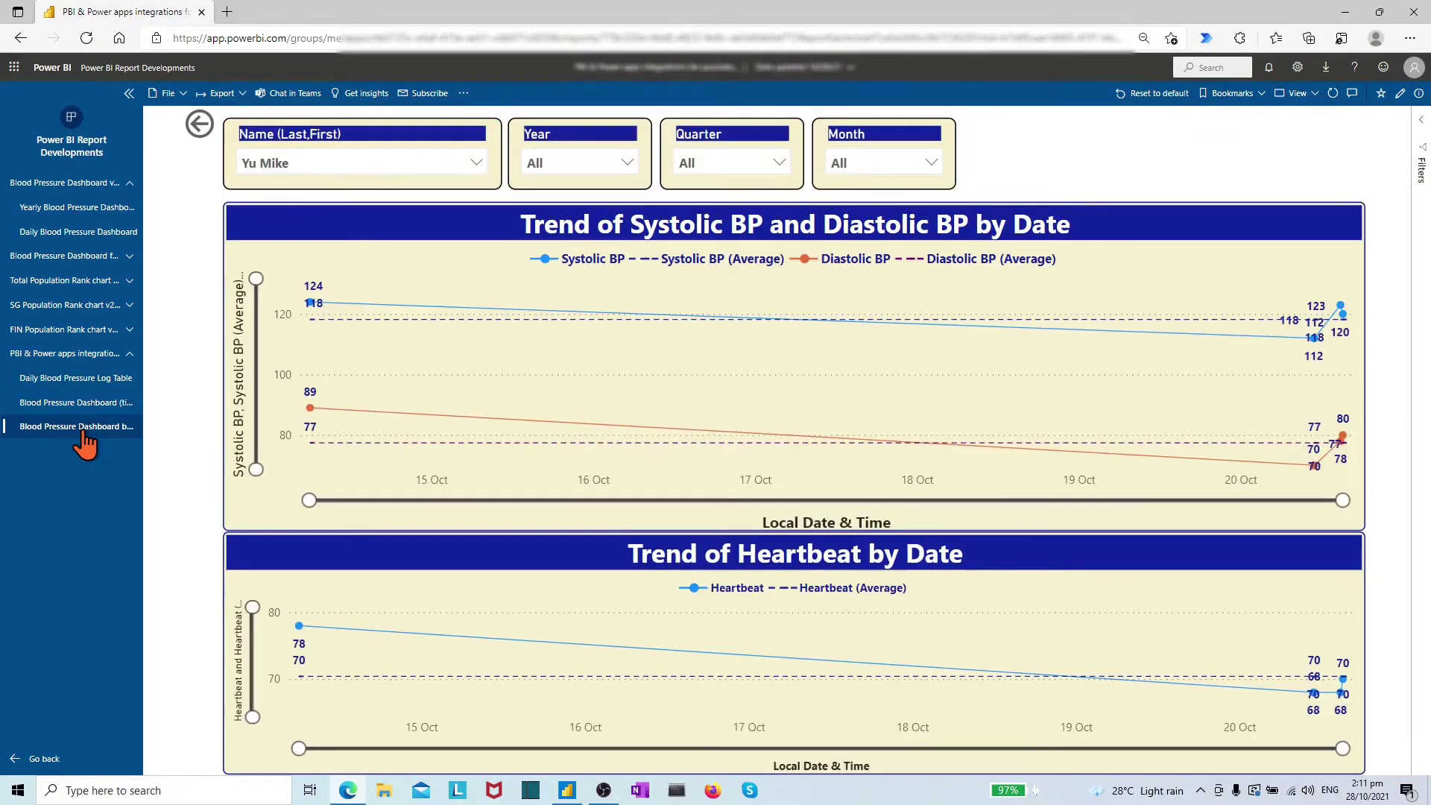
click(95, 379)
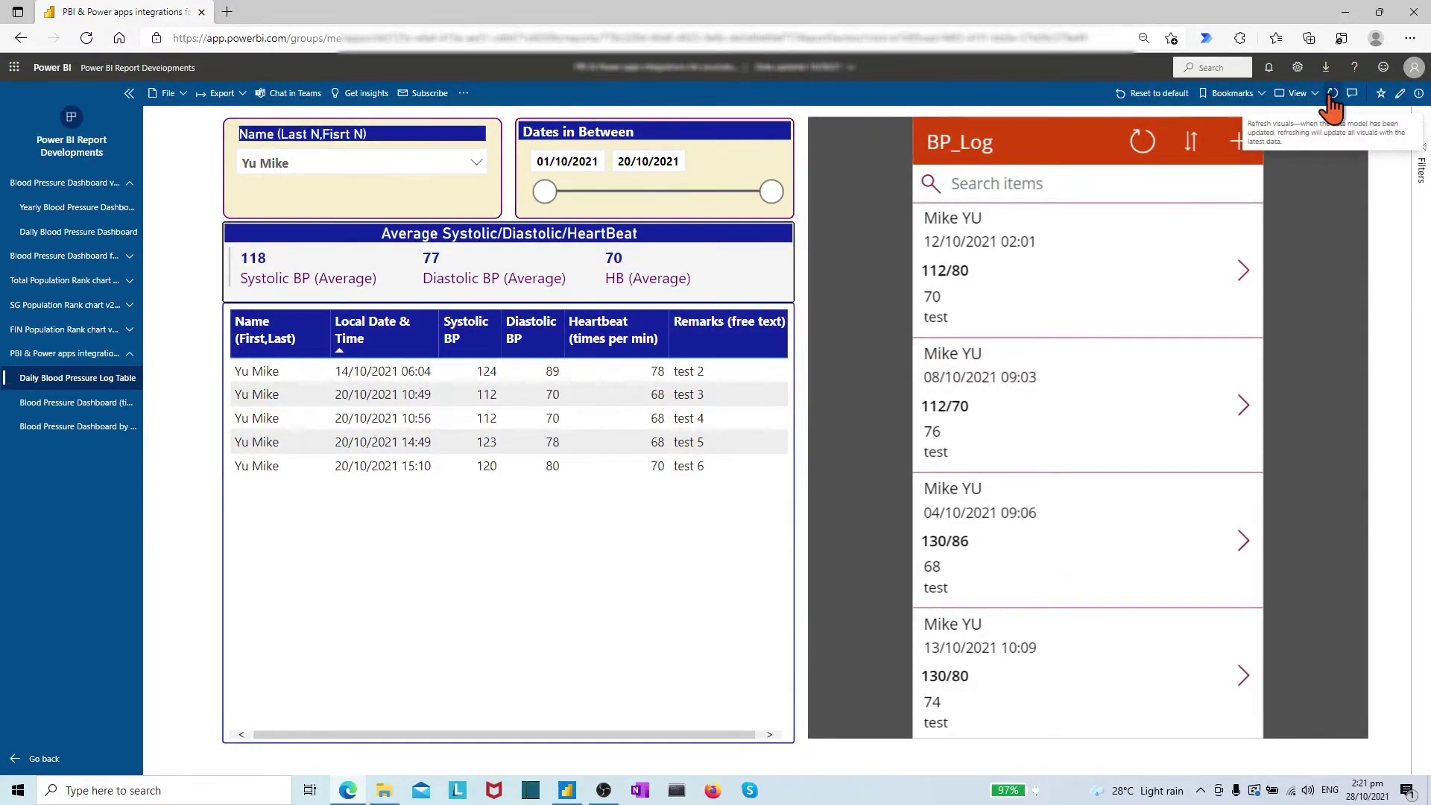
Step: Refresh the report visuals, reverse the sort order in the embedded BP_Log app and compare its entries with the log table
click(1329, 97)
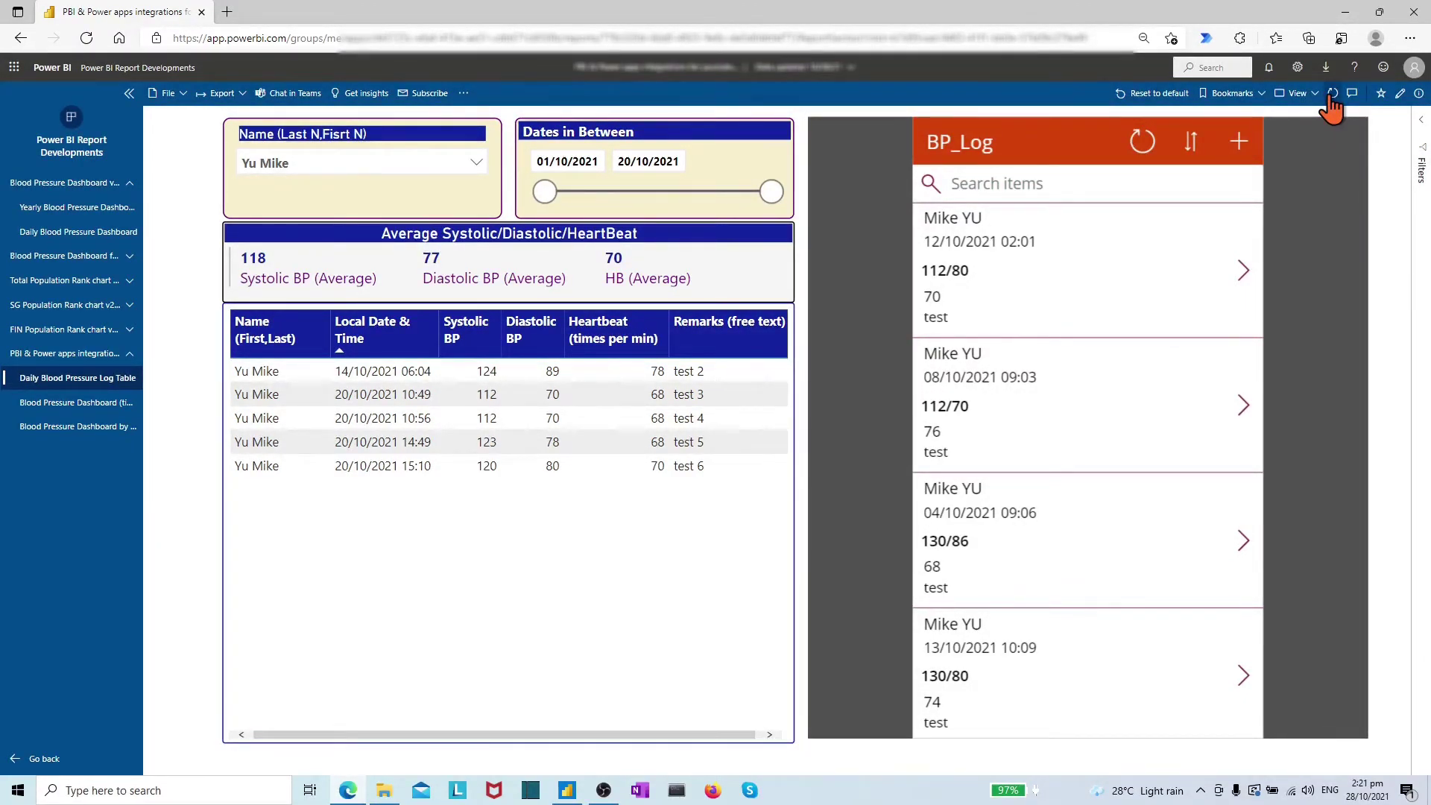
click(1192, 143)
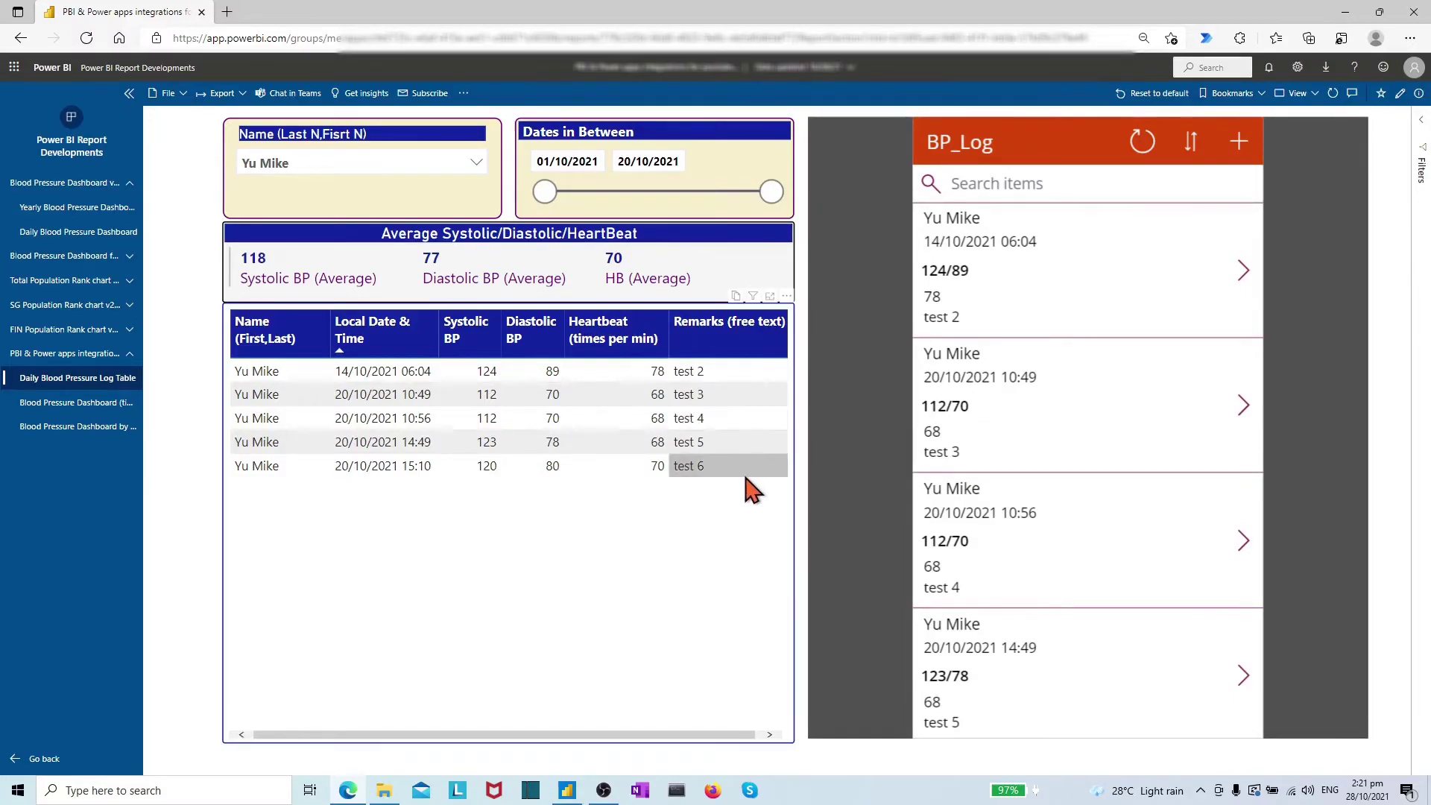
scroll(1012, 279, down, 5)
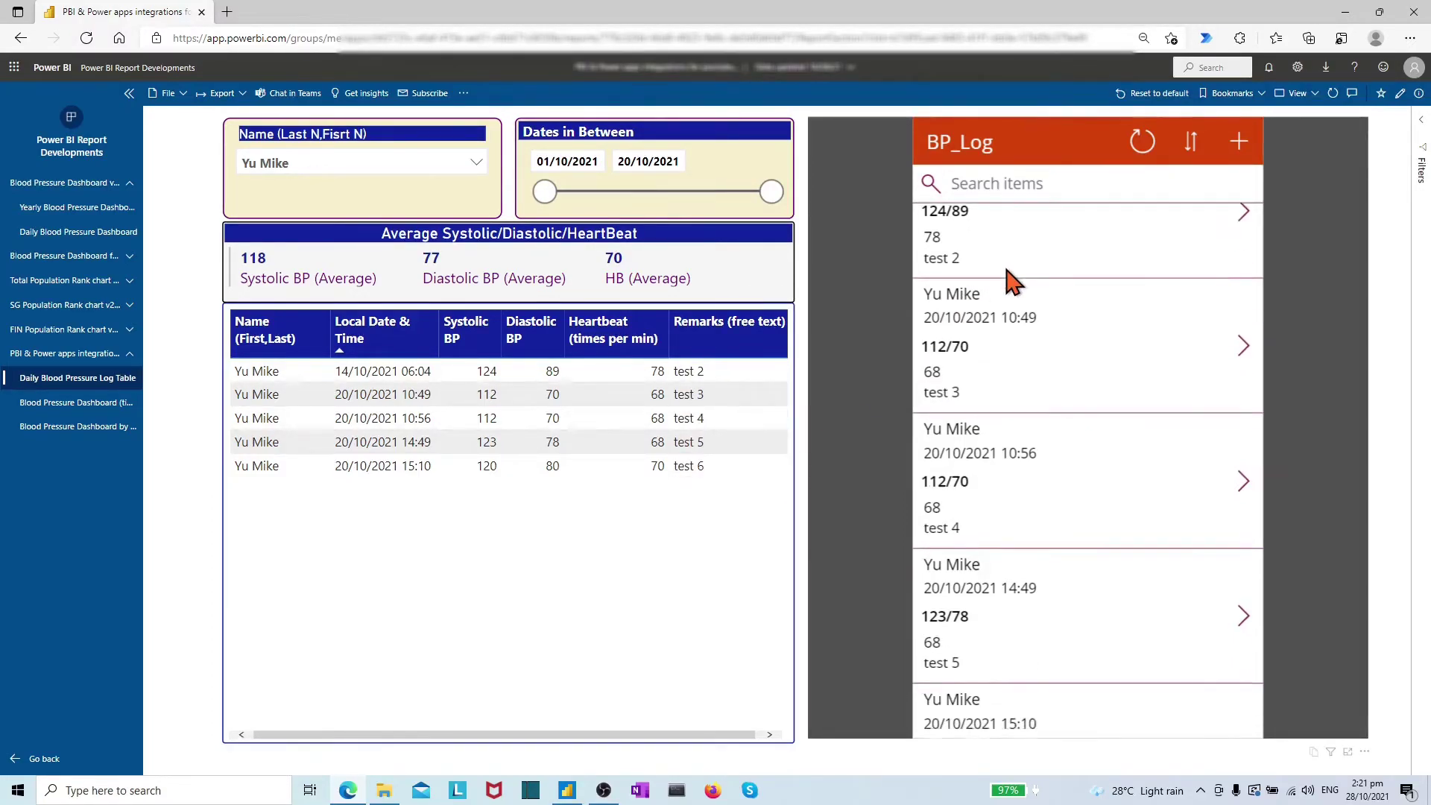
scroll(1005, 277, down, 2)
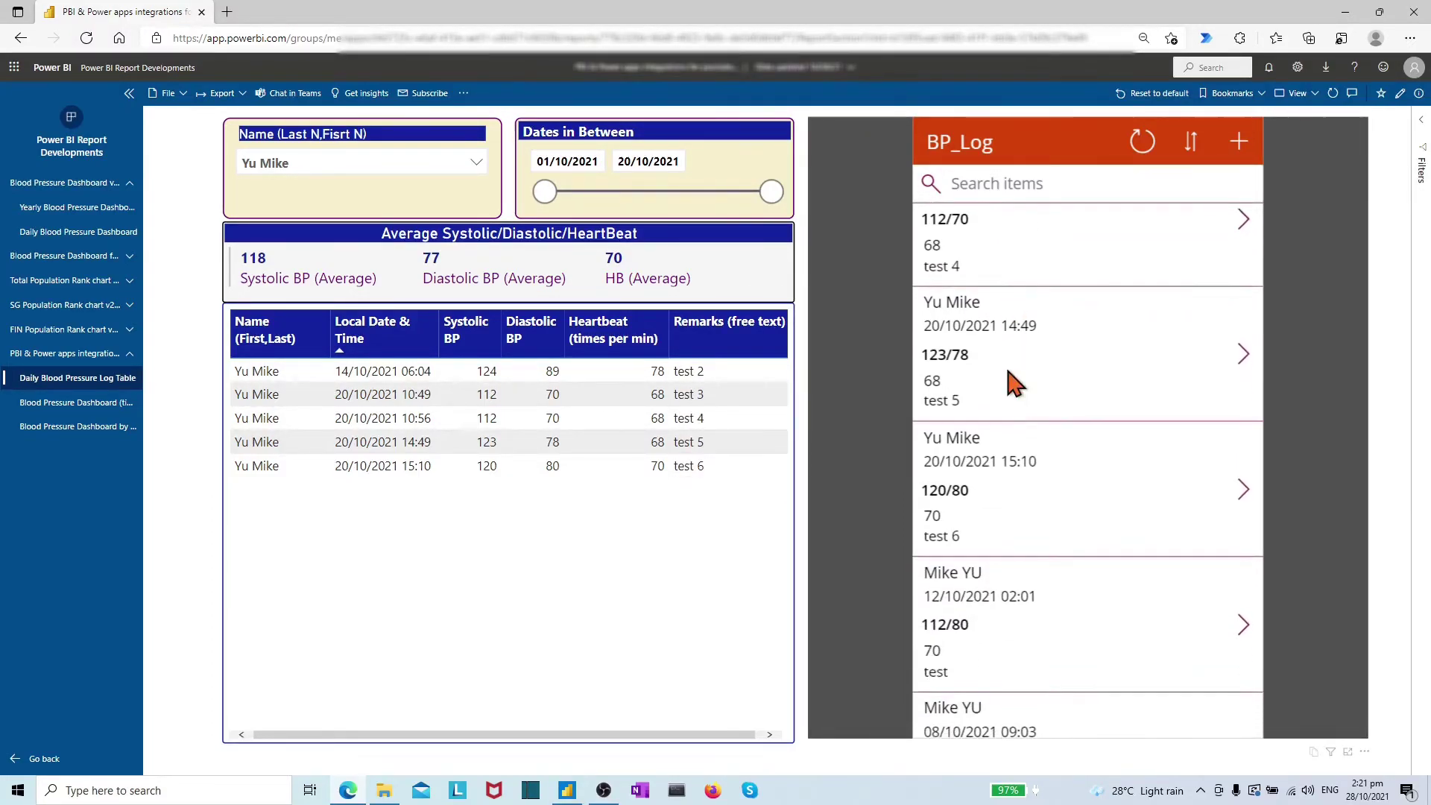
scroll(1054, 486, up, 7)
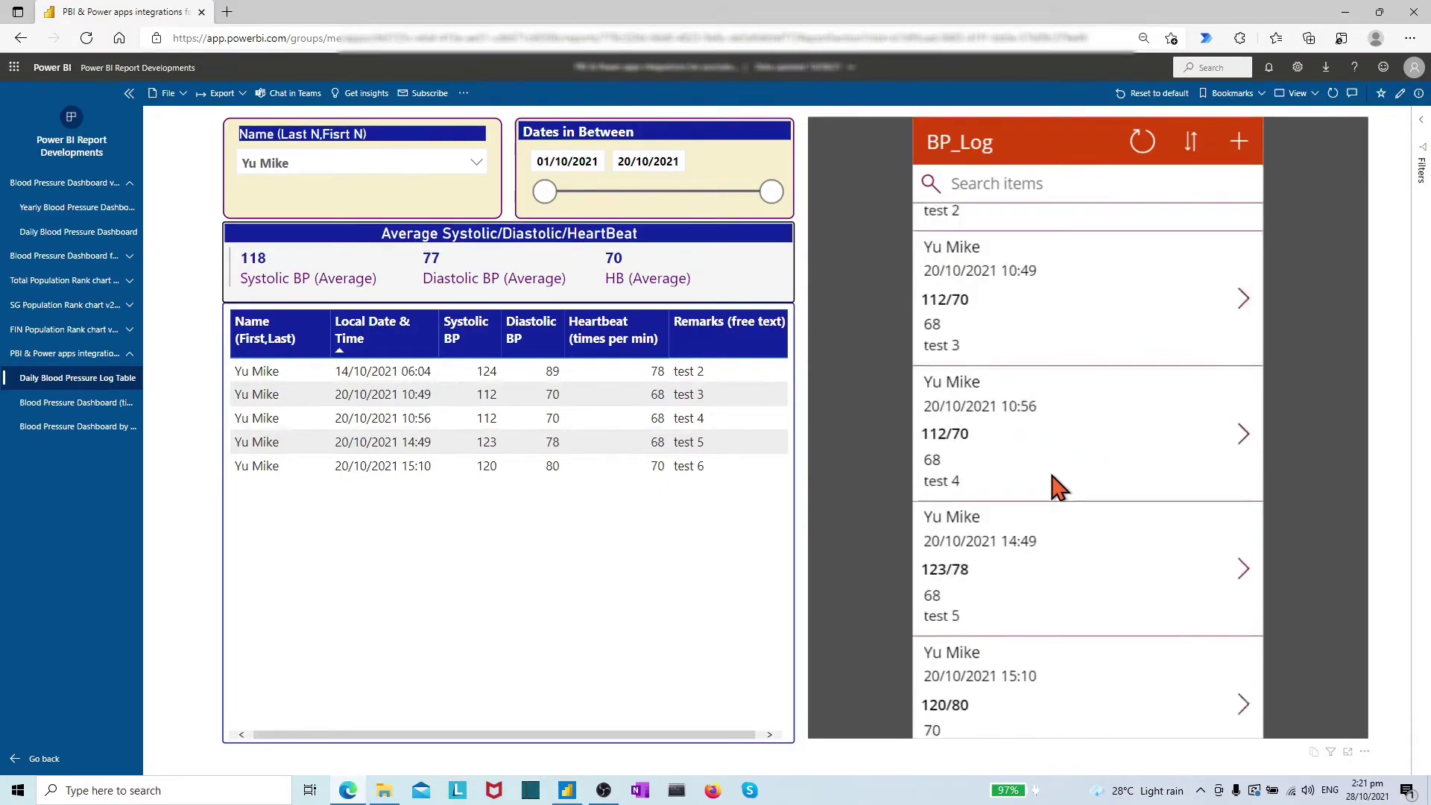